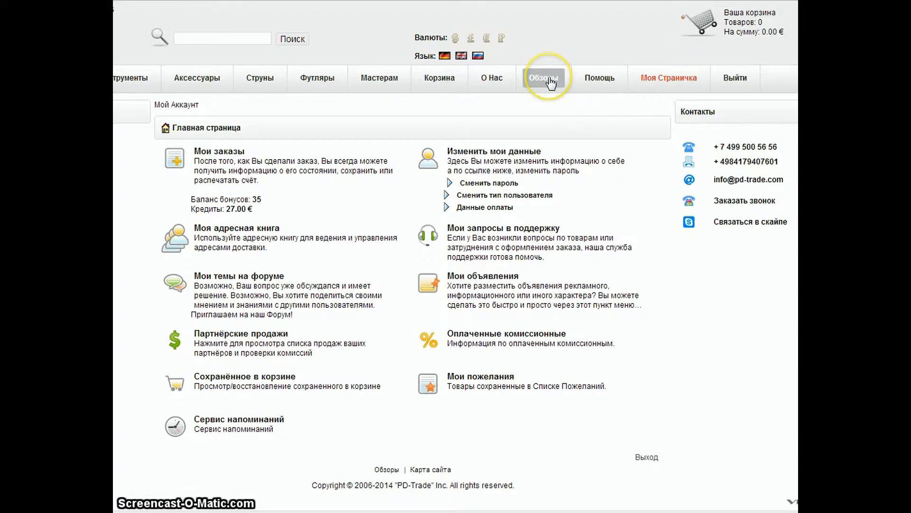
# Open the Центр запросов support request form from the Помощь menu.
pyautogui.moveTo(600, 78)
pyautogui.click(597, 98)
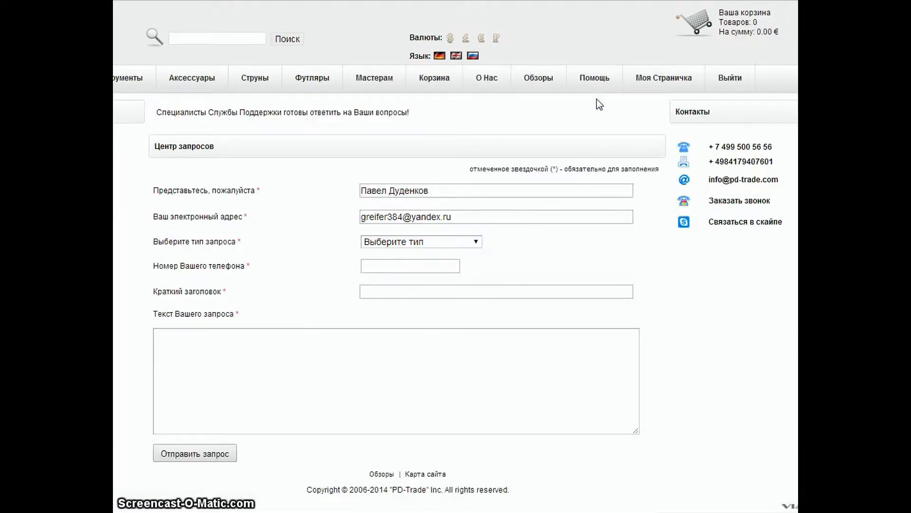
pyautogui.click(571, 119)
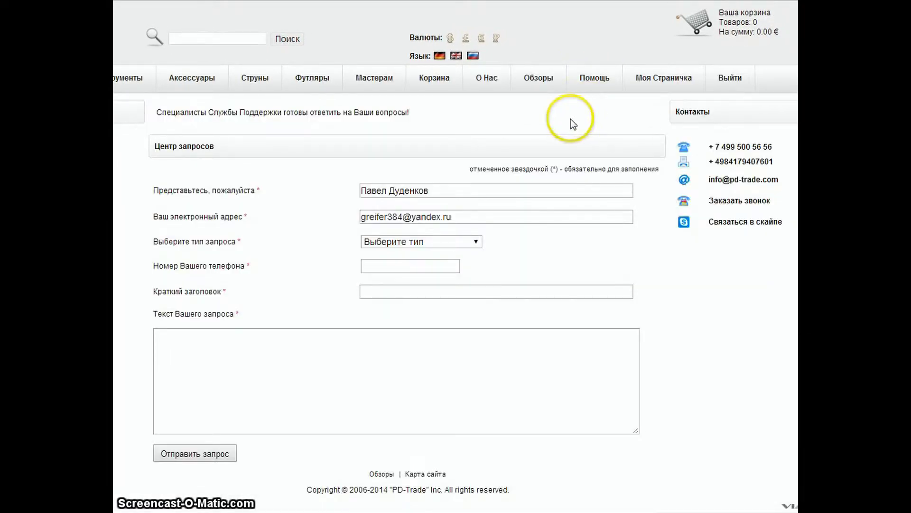
# Set the request type to Предложение, enter the contact phone number, and title it 'Партнерская программа'.
pyautogui.click(476, 241)
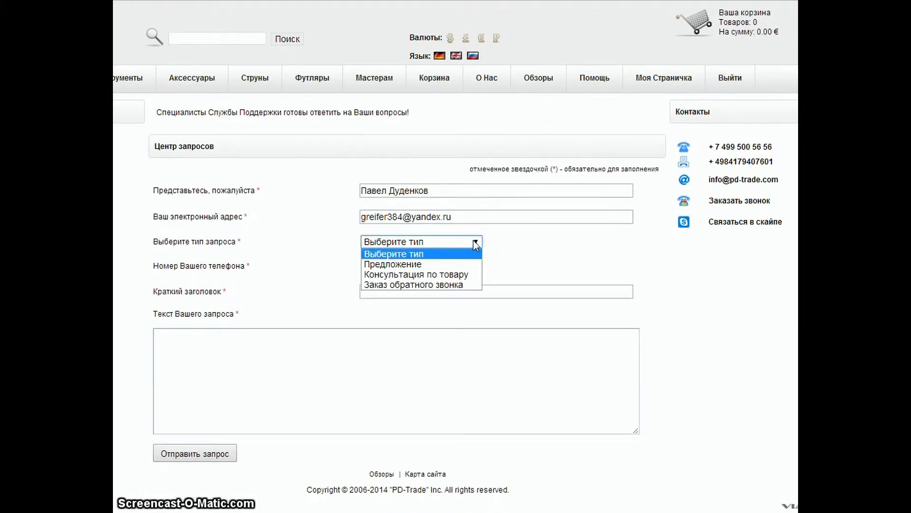
pyautogui.moveTo(458, 246); pyautogui.dragTo(446, 264)
pyautogui.click(445, 264)
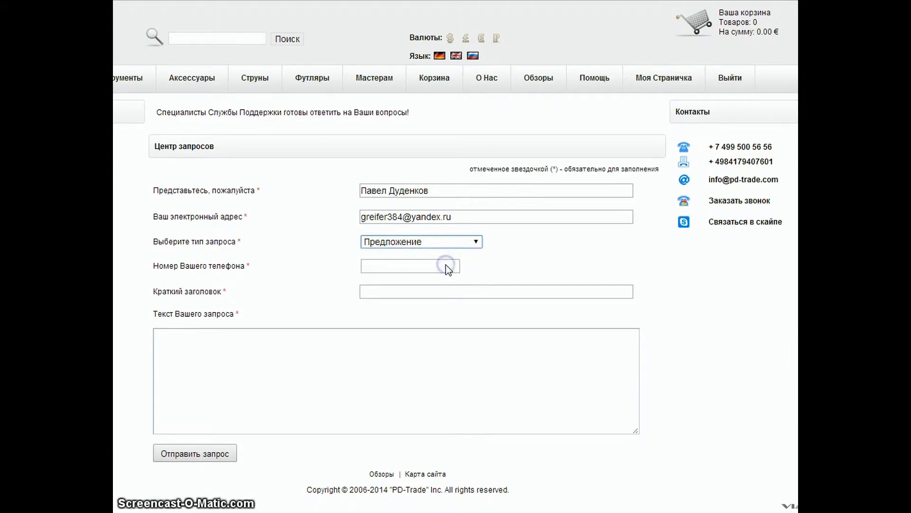
pyautogui.click(410, 267)
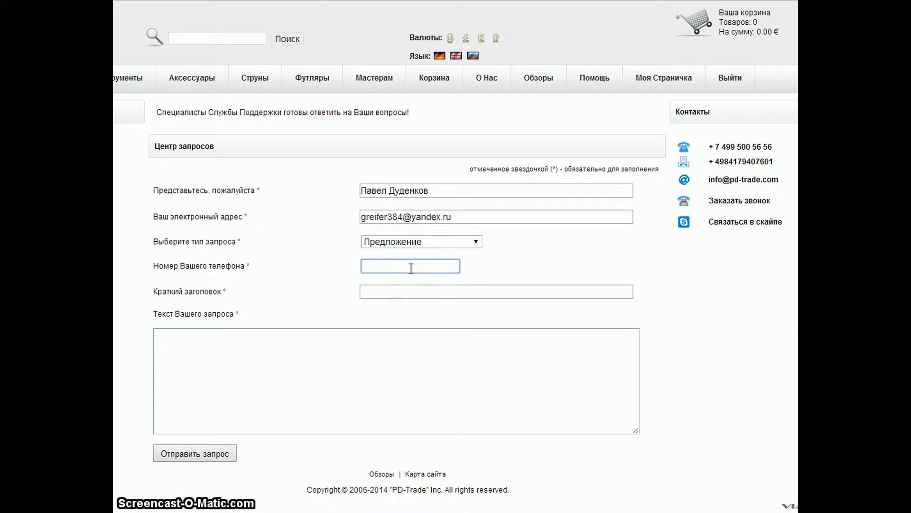
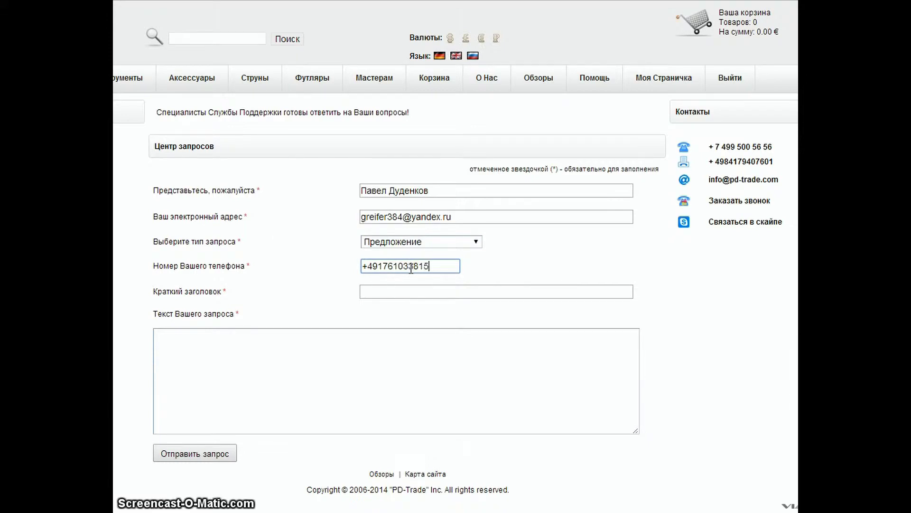
pyautogui.click(376, 291)
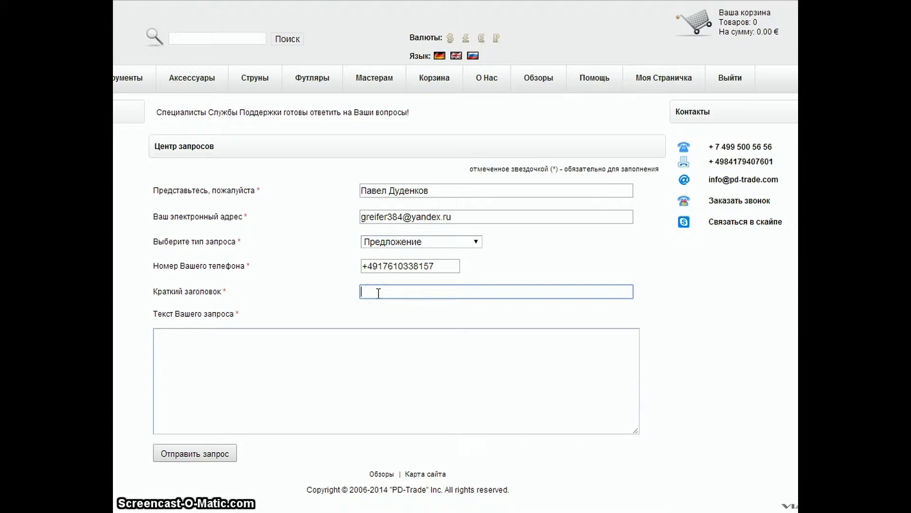
pyautogui.write('Партнерская пр')
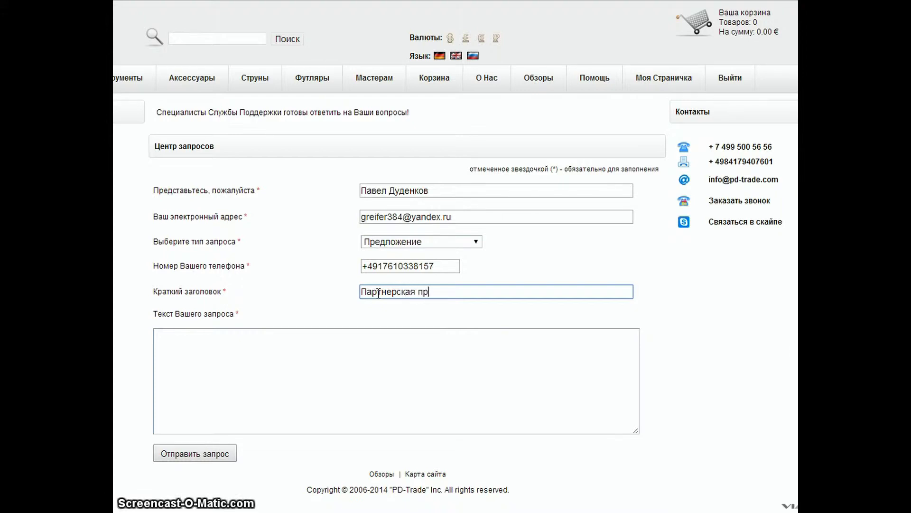
pyautogui.write('ограмма')
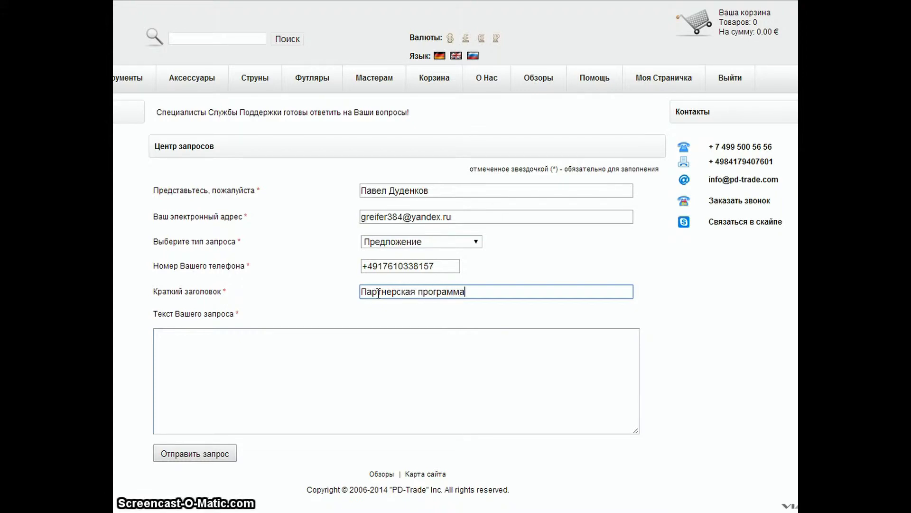
# Send a request asking to join the partner programme to post a site link on "В контаке".
pyautogui.click(221, 347)
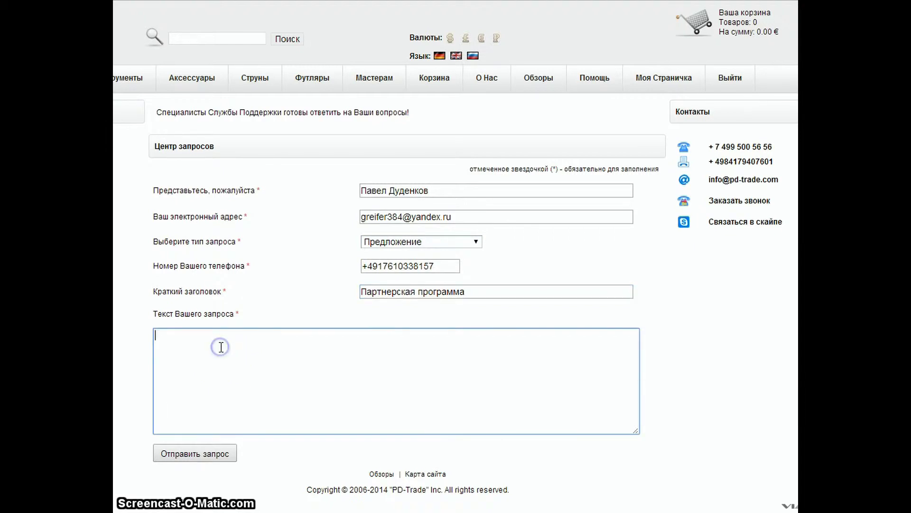
pyautogui.write('Про')
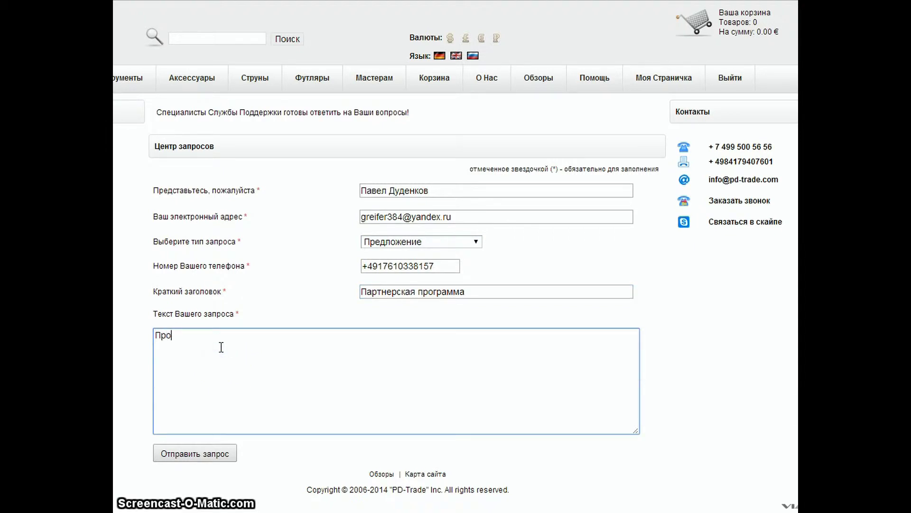
pyautogui.write('шу Вас')
pyautogui.write('по')
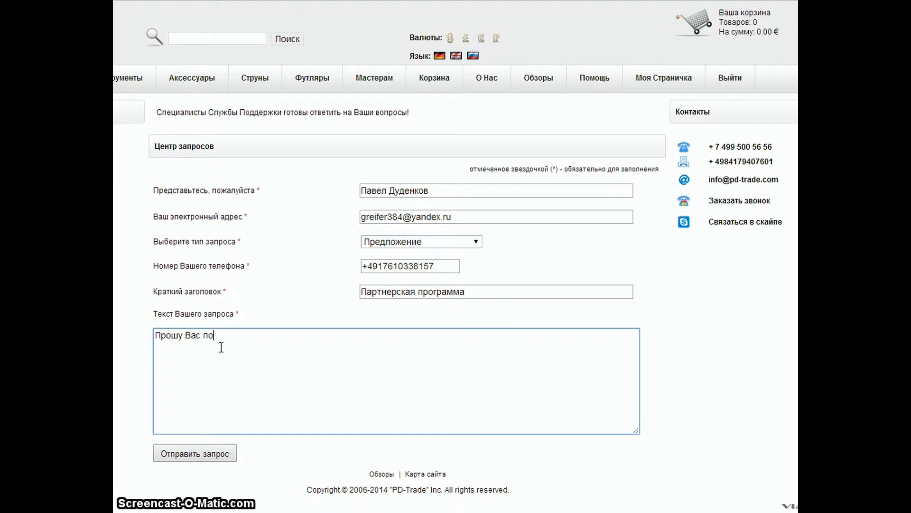
pyautogui.write('дключить меня к парт')
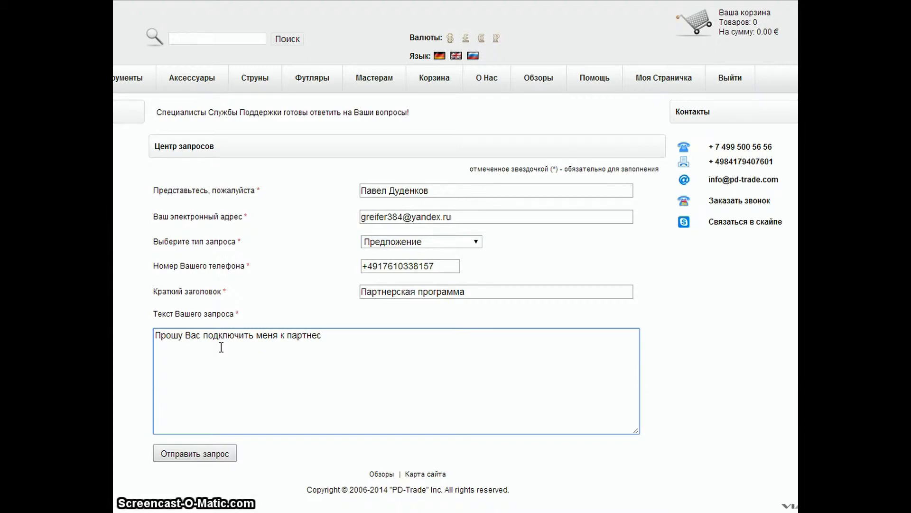
pyautogui.write('нерской программе,')
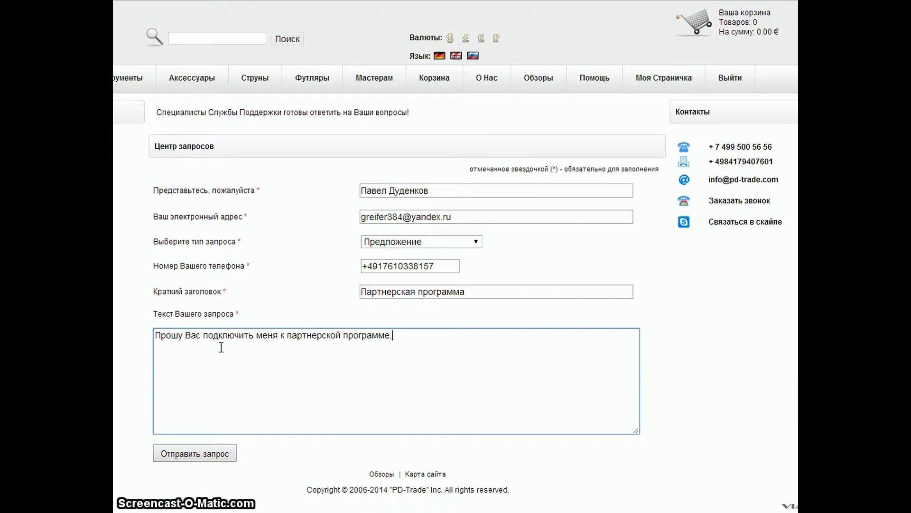
pyautogui.write(' я х')
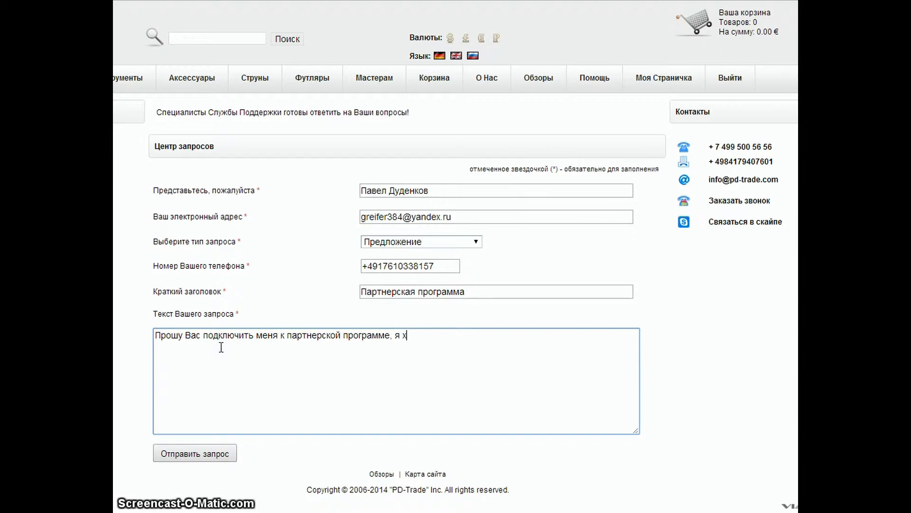
pyautogui.write('очу ра')
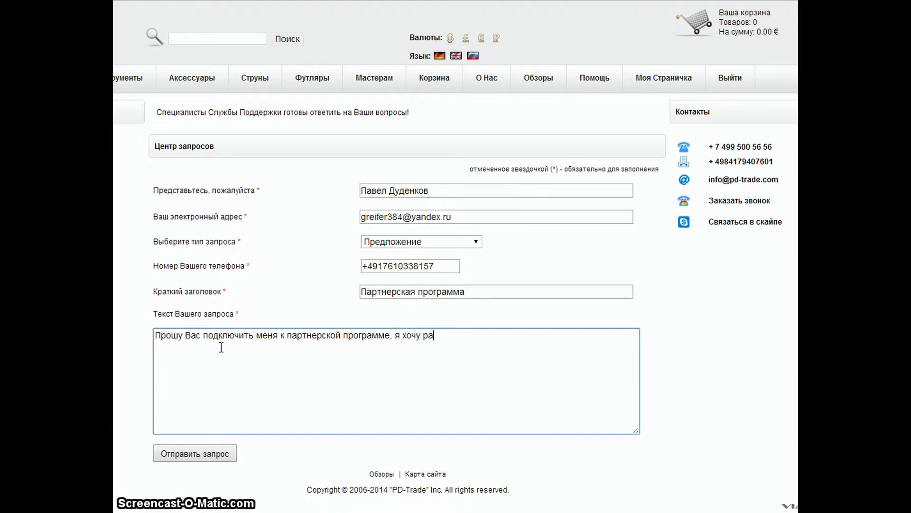
pyautogui.write('зместить ссылку на В')
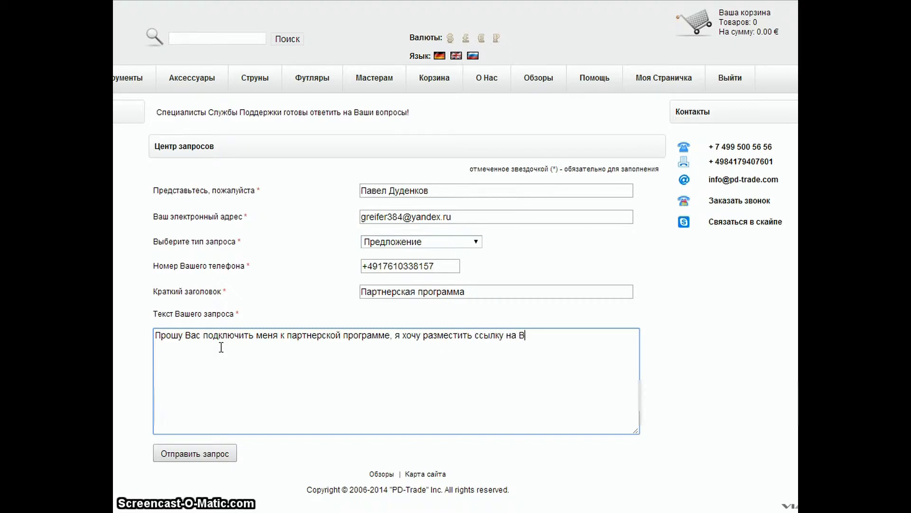
pyautogui.write('аш ')
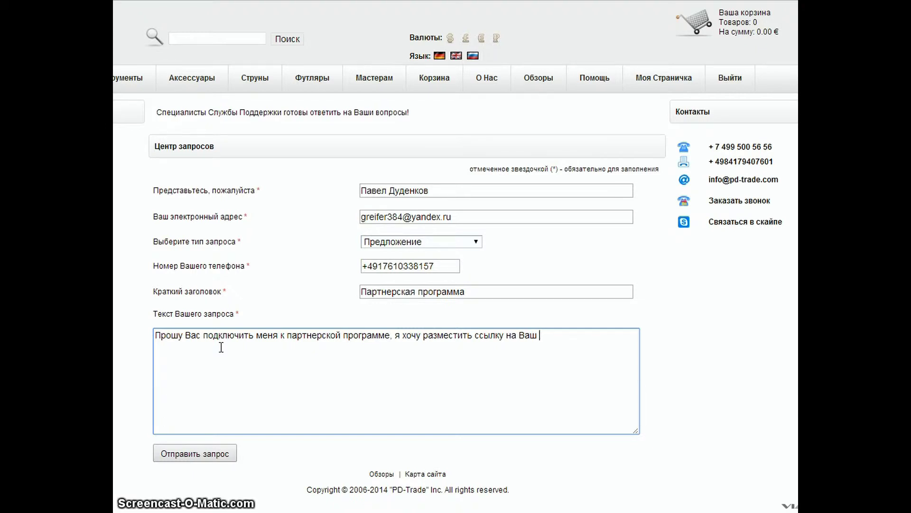
pyautogui.write('сайт ')
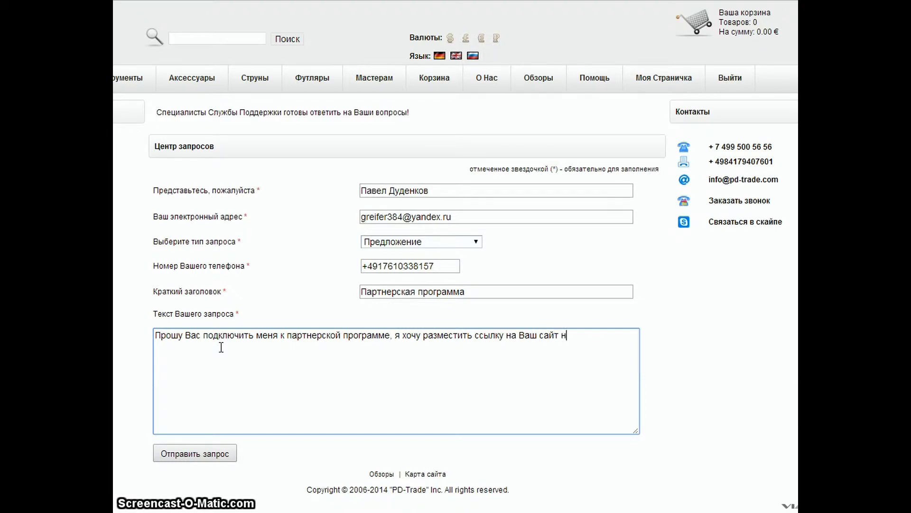
pyautogui.write('на своей ст')
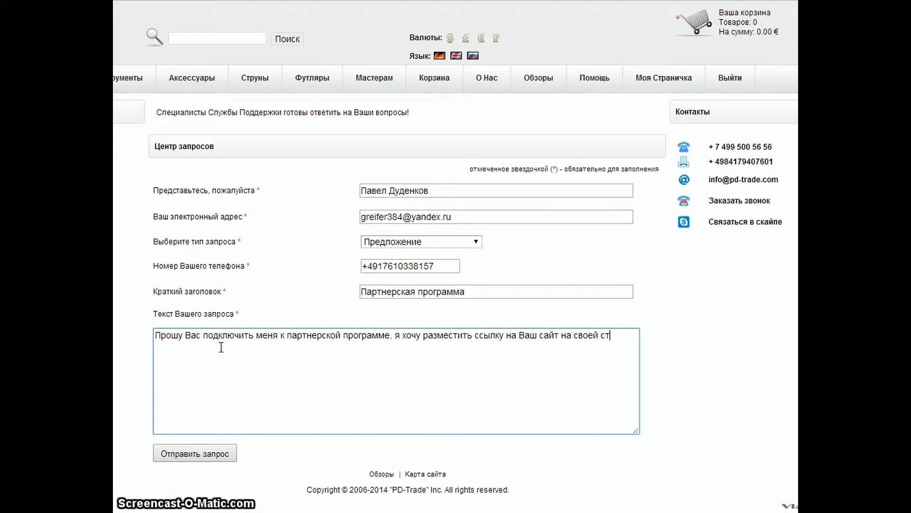
pyautogui.write('раничке')
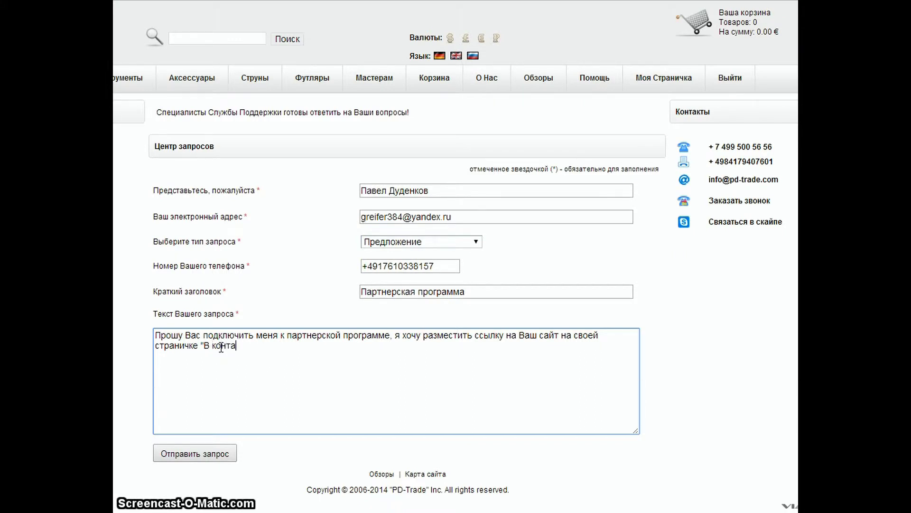
pyautogui.write('"В контаке"')
pyautogui.click(202, 454)
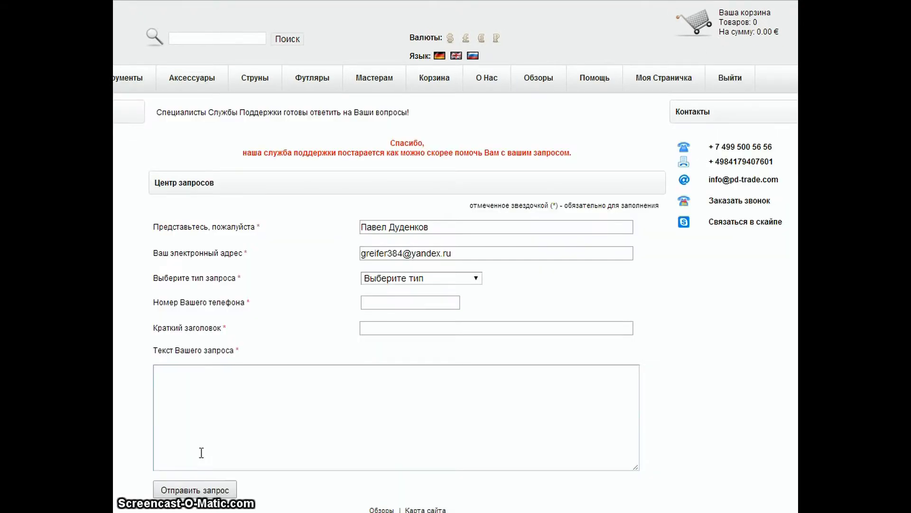
pyautogui.click(173, 456)
# Copy the partner referral link from the profile editing page.
pyautogui.click(733, 41)
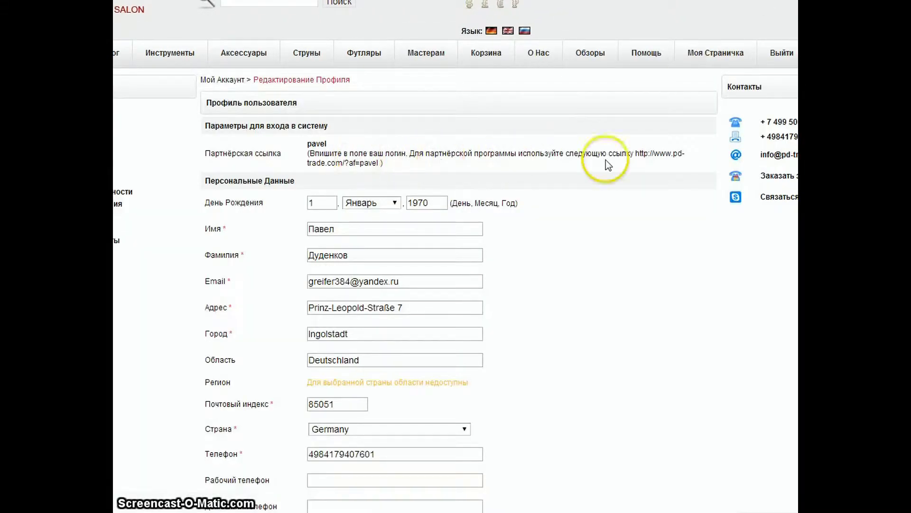
pyautogui.moveTo(635, 153); pyautogui.dragTo(382, 167)
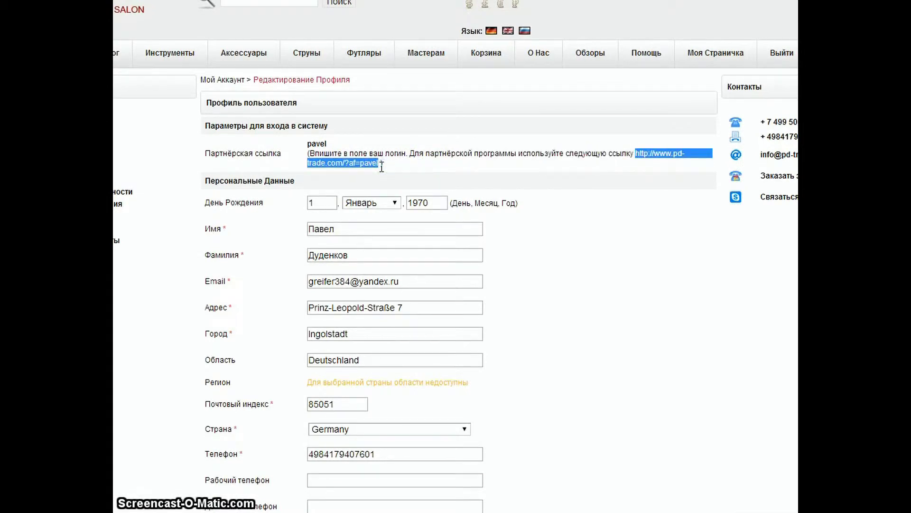
pyautogui.rightClick(362, 163)
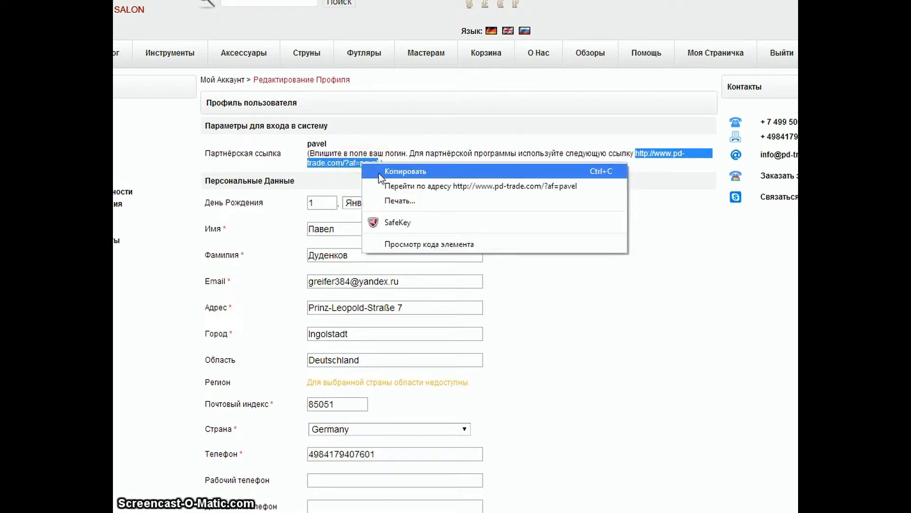
pyautogui.click(380, 172)
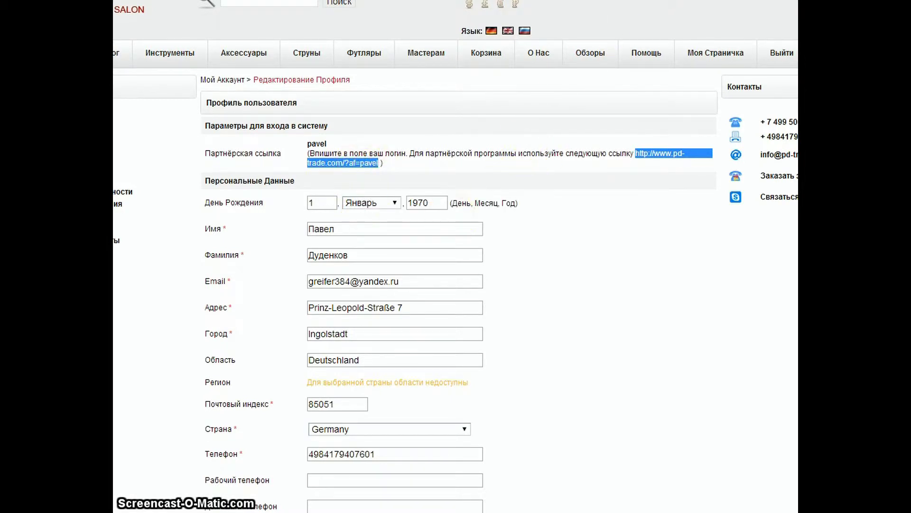
pyautogui.hotkey('ctrl', 'Tab')
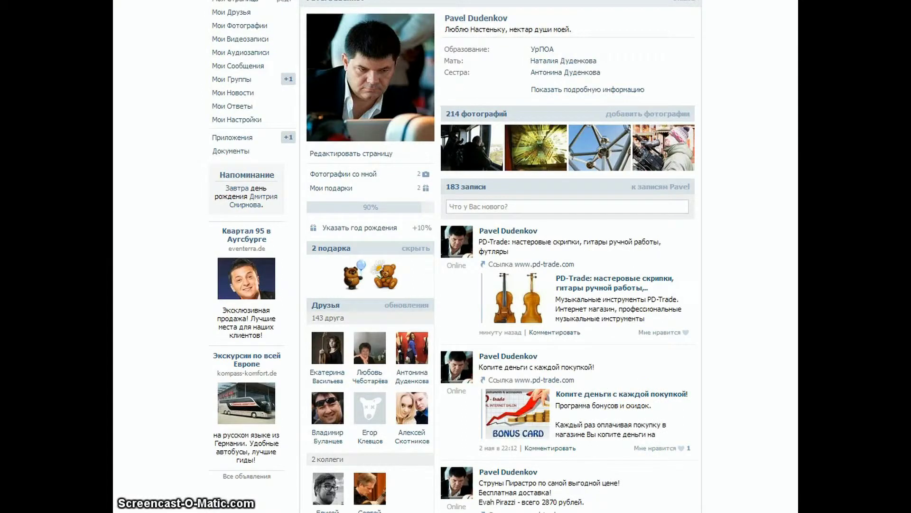
# Paste the referral link into the new-link field of the PD-Trade: Музыкальные инструменты community's links settings.
pyautogui.click(231, 79)
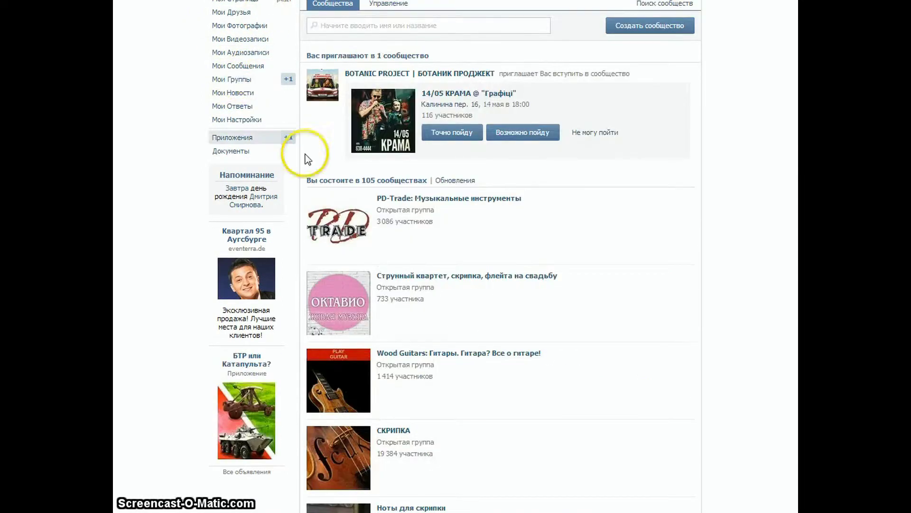
pyautogui.click(417, 199)
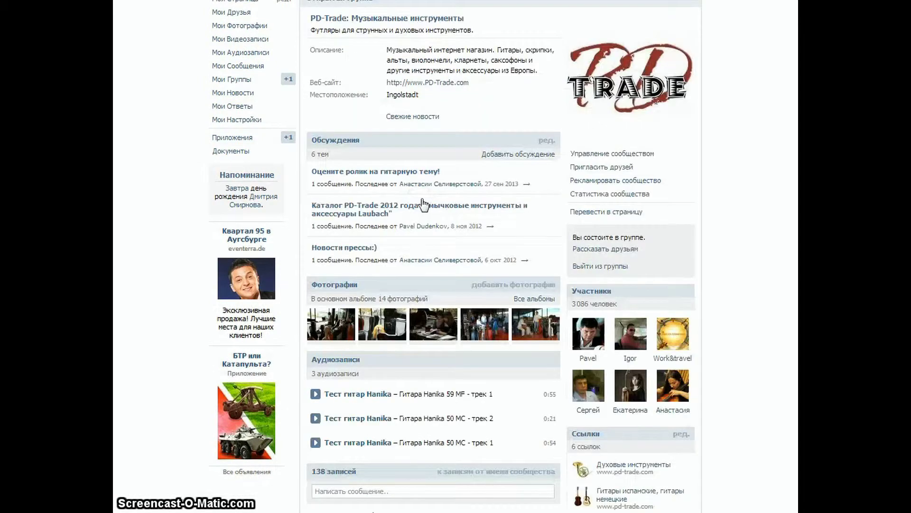
pyautogui.scroll(-3, 749, 280)
pyautogui.scroll(3, 749, 281)
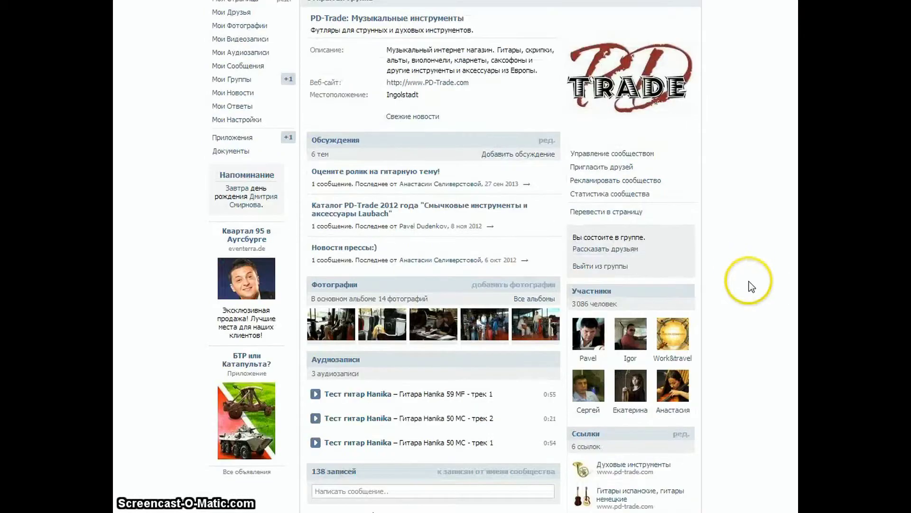
pyautogui.click(614, 153)
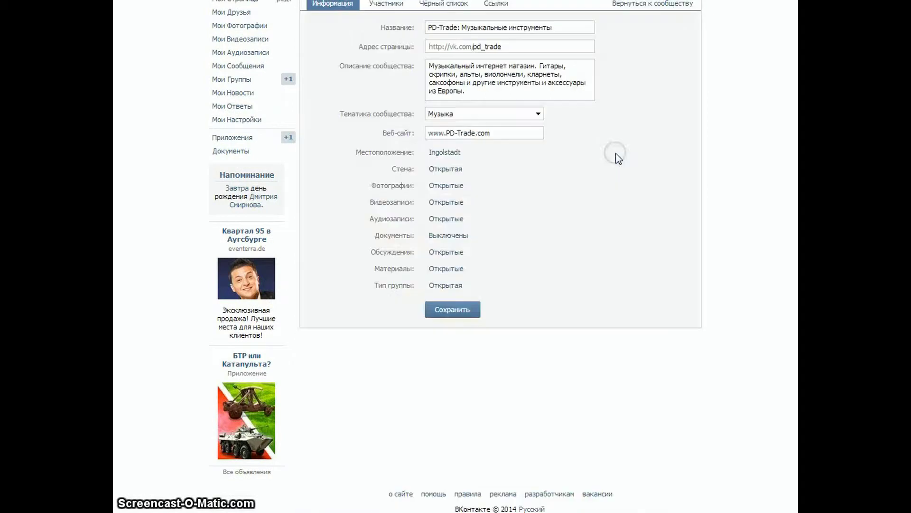
pyautogui.click(492, 8)
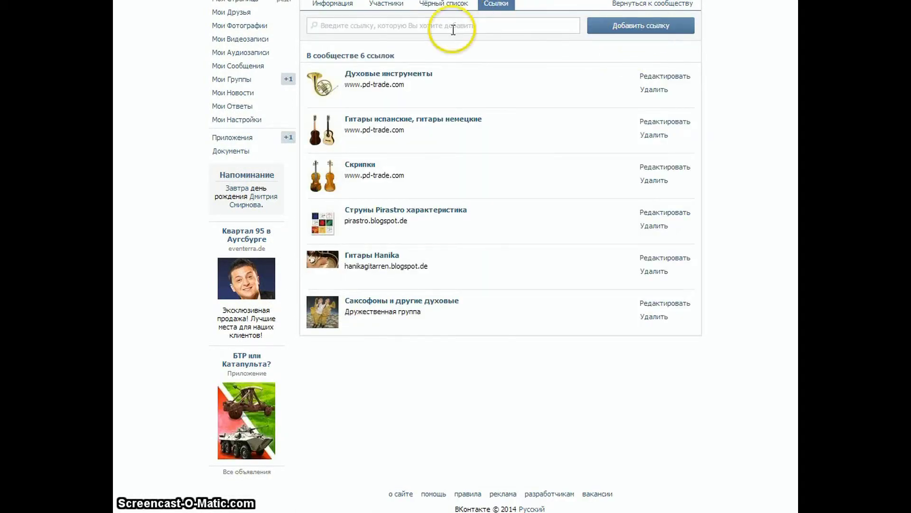
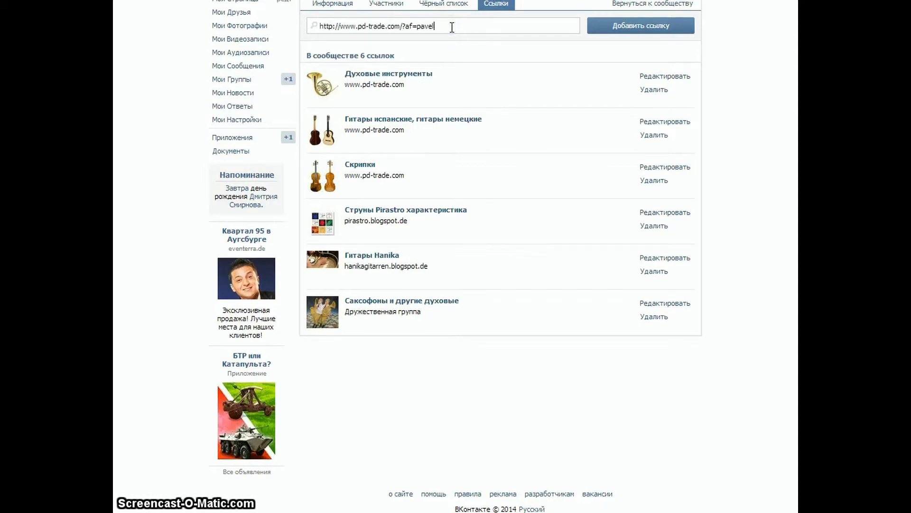
# Add the referral link to the community's links with the green Pirazzi strings preview picture.
pyautogui.click(602, 26)
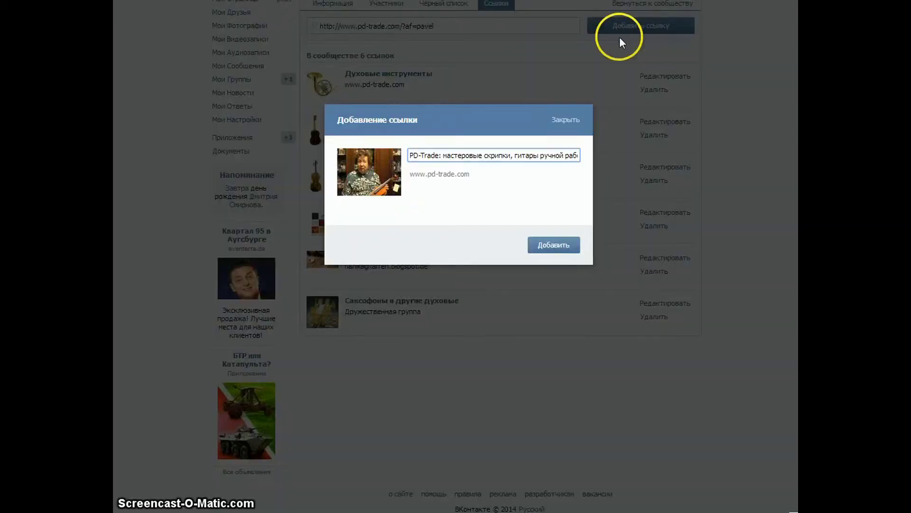
pyautogui.click(396, 182)
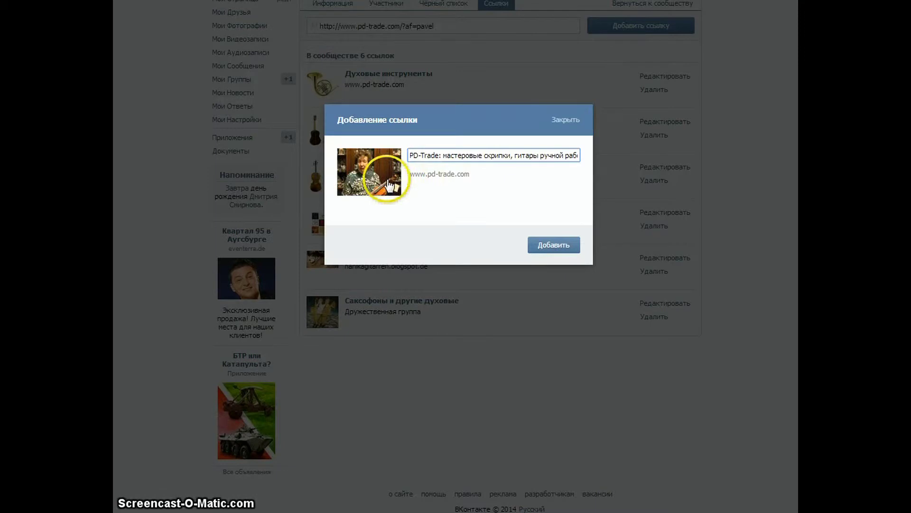
pyautogui.click(385, 184)
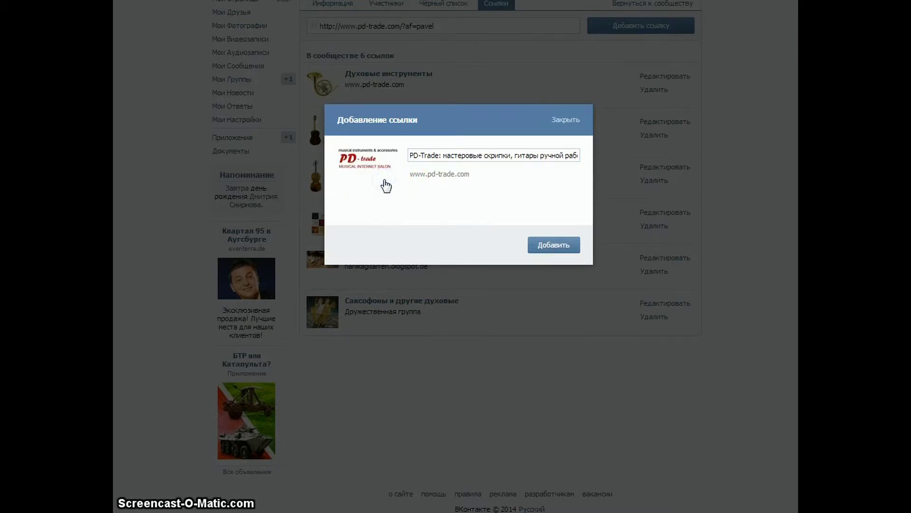
pyautogui.click(385, 184)
pyautogui.click(385, 187)
pyautogui.click(385, 189)
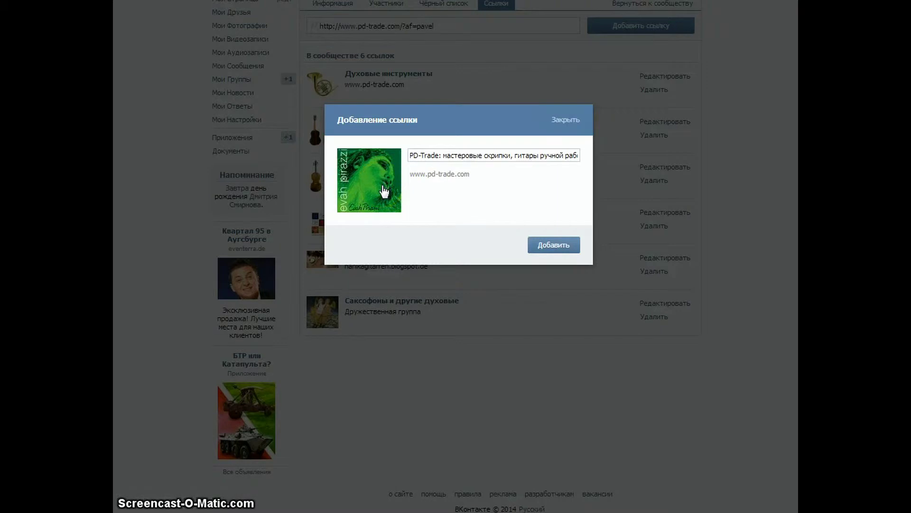
pyautogui.click(559, 244)
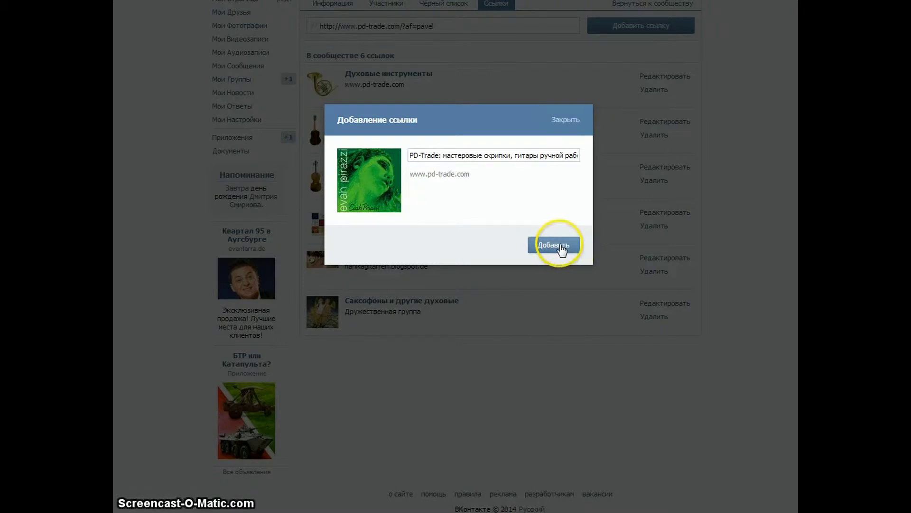
pyautogui.click(425, 155)
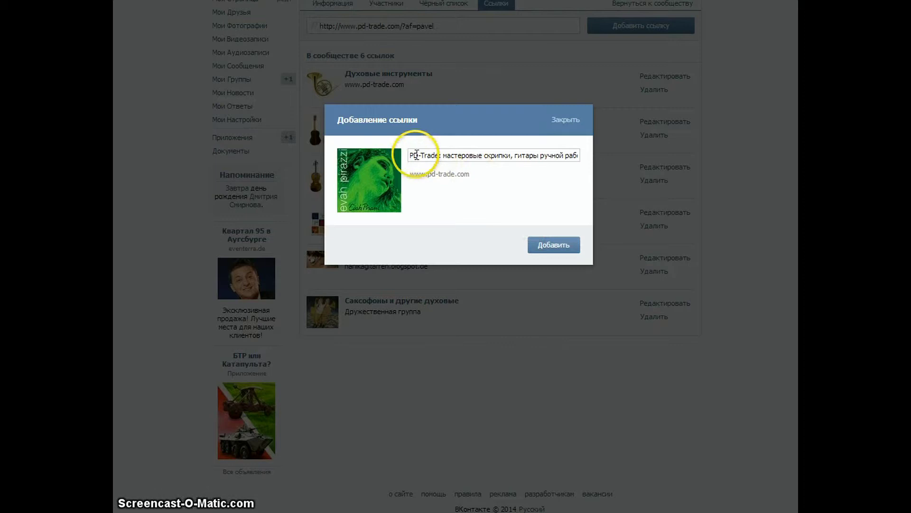
pyautogui.click(550, 253)
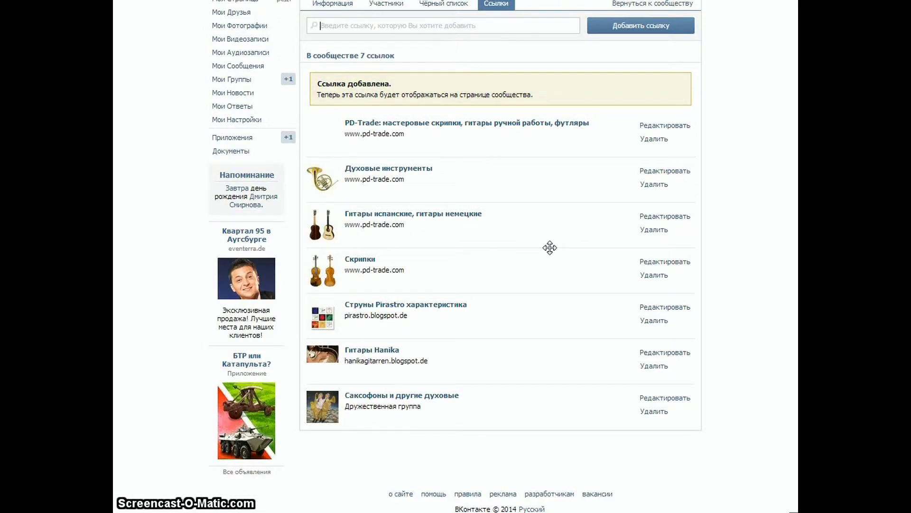
# Return to the community page and check the new link in its Ссылки block.
pyautogui.click(647, 5)
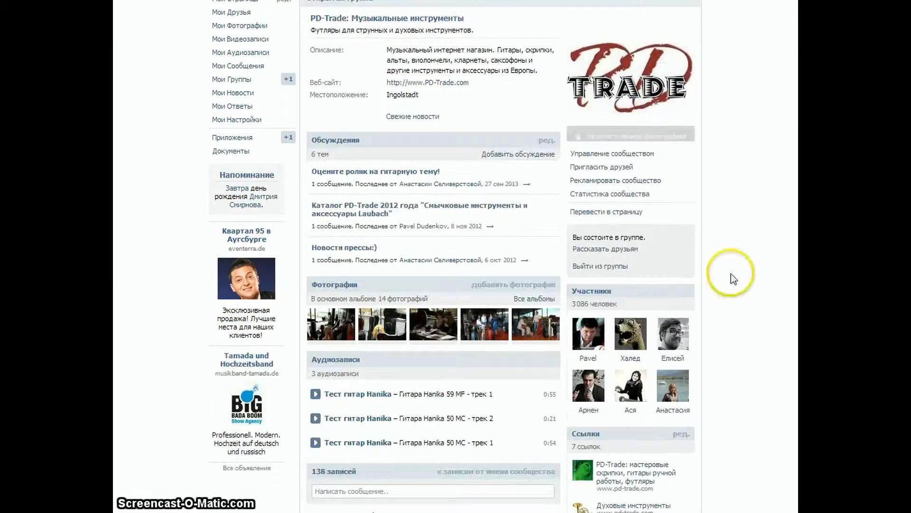
pyautogui.scroll(-3, 734, 280)
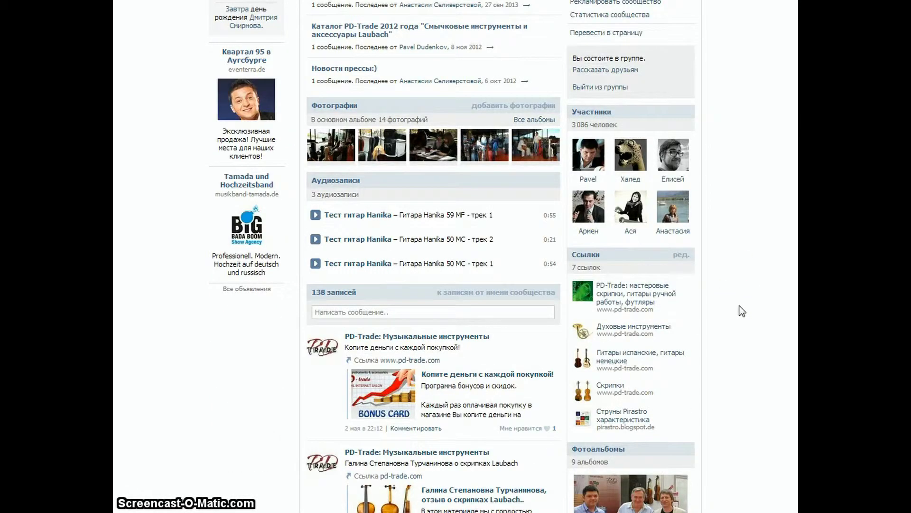
pyautogui.click(181, 498)
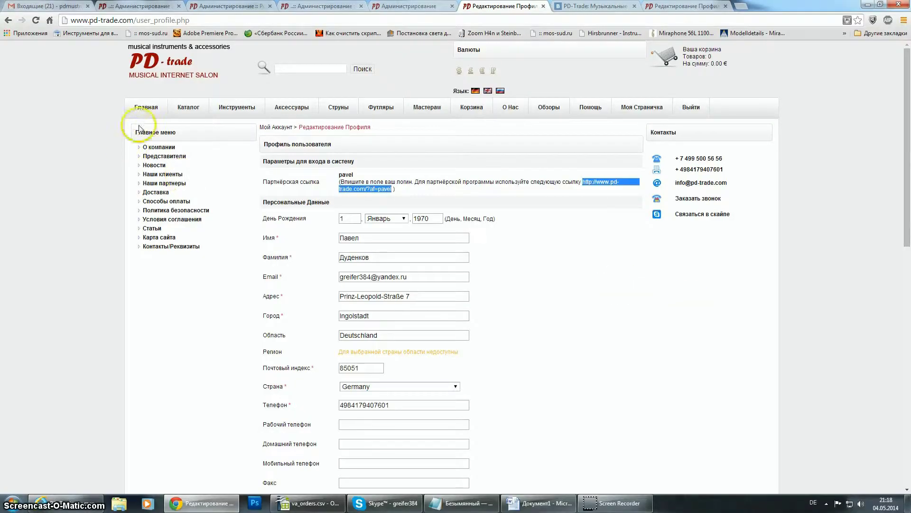
# Copy the partner referral link from the PD-Trade profile page.
pyautogui.click(616, 217)
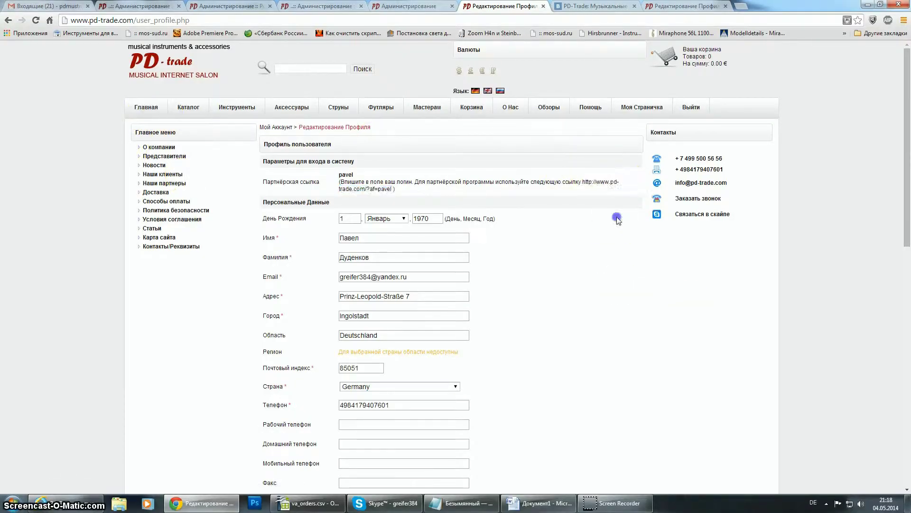
pyautogui.moveTo(584, 183); pyautogui.dragTo(375, 193)
pyautogui.hotkey('ctrl', 'c')
pyautogui.rightClick(379, 189)
pyautogui.click(393, 195)
# Paste the partner link into a new Notepad note and go back to the shop's home page.
pyautogui.click(13, 502)
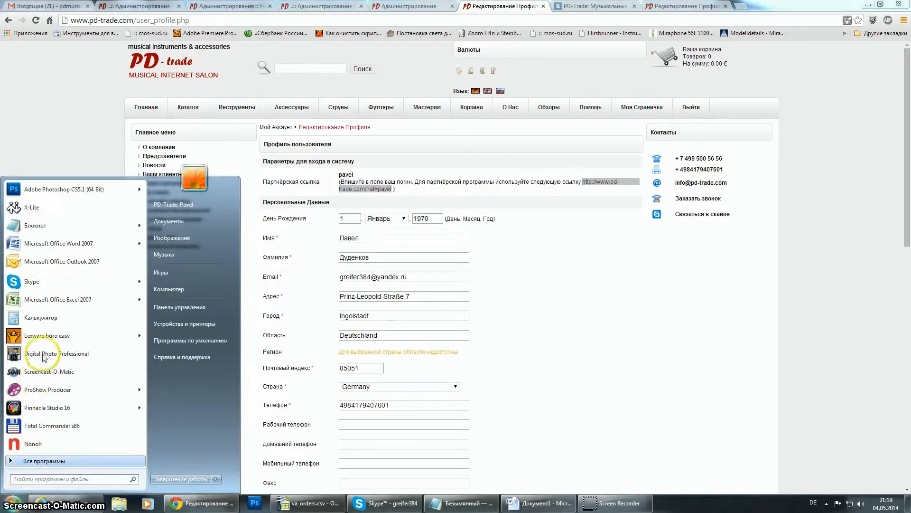
pyautogui.click(44, 225)
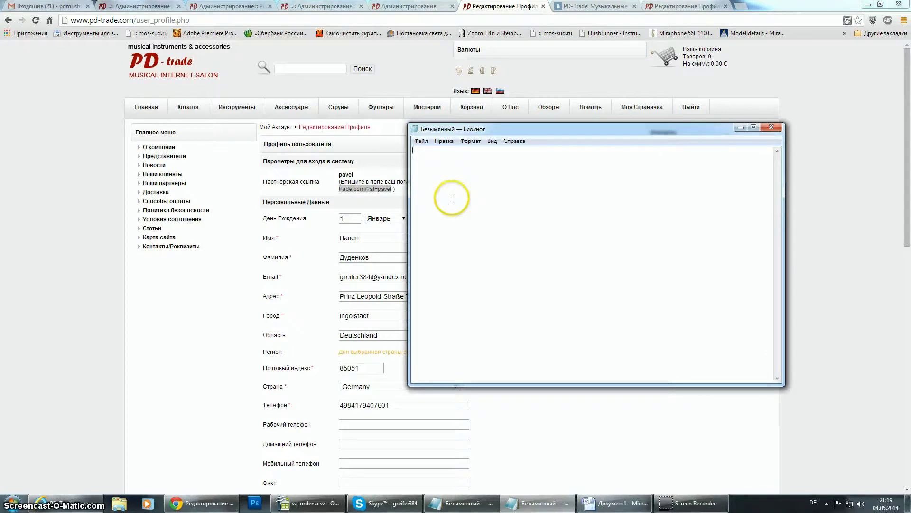
pyautogui.hotkey('ctrl', 'v')
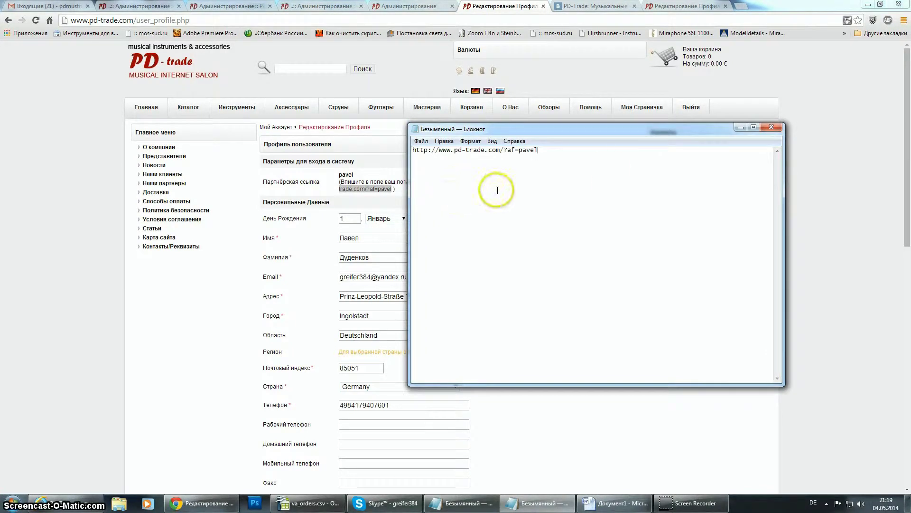
pyautogui.click(741, 127)
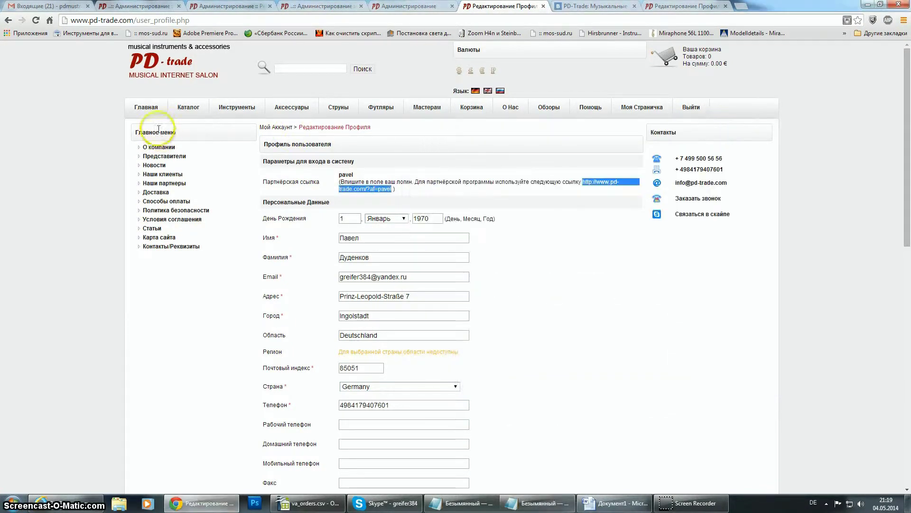
pyautogui.click(145, 109)
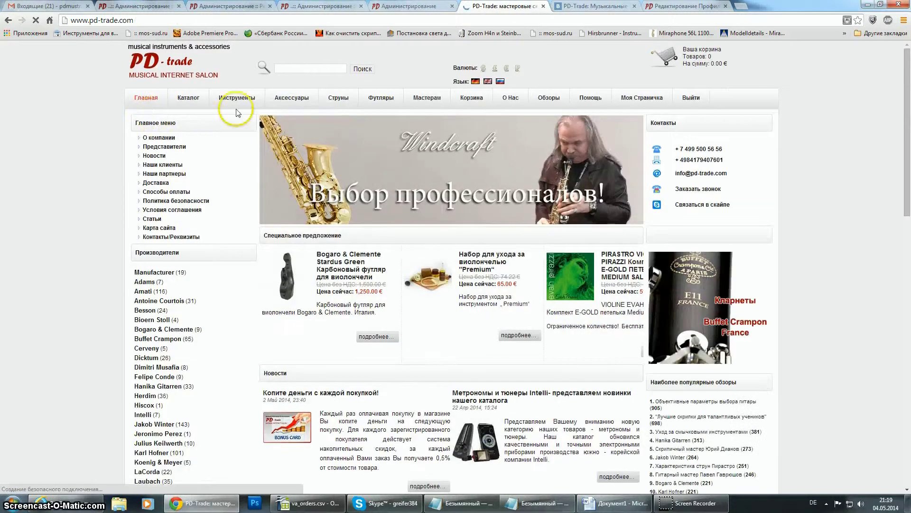
# Browse Каталог > Гитары to the second page of guitars.
pyautogui.click(184, 102)
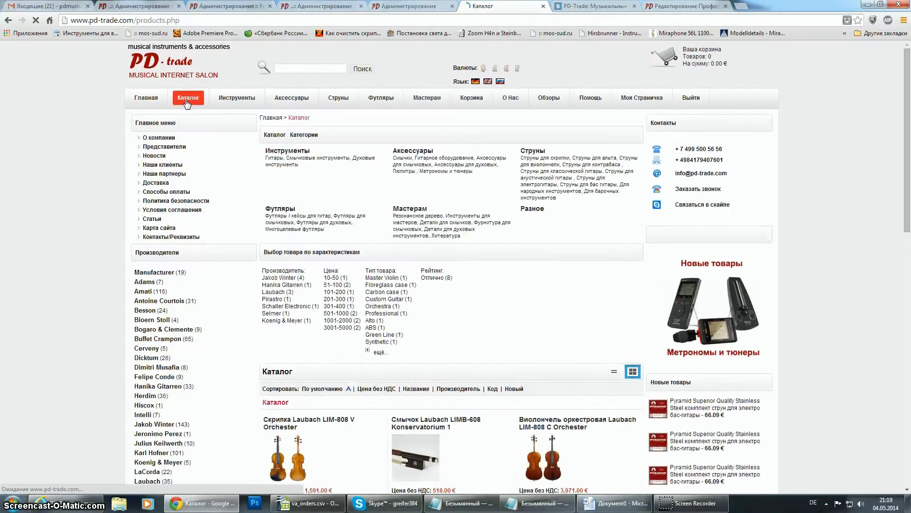
pyautogui.scroll(-5, 401, 245)
pyautogui.scroll(5, 400, 305)
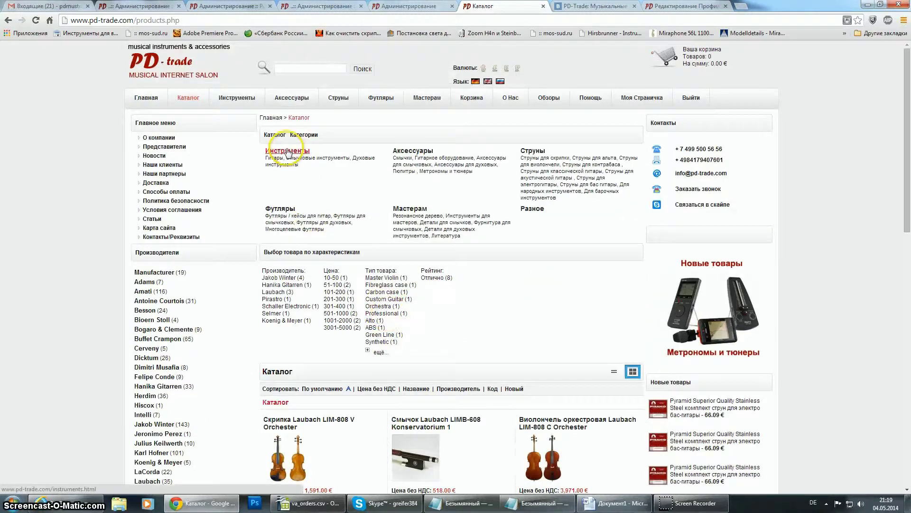
pyautogui.click(271, 157)
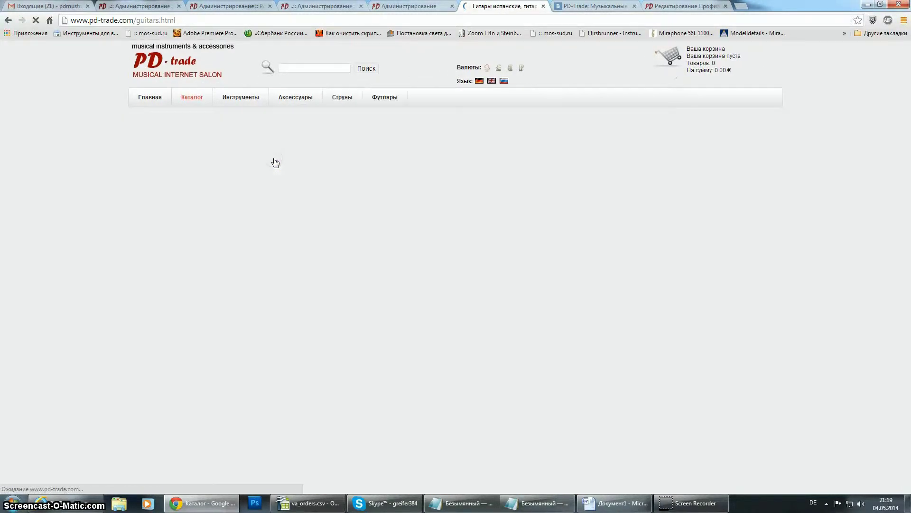
pyautogui.scroll(-4, 531, 383)
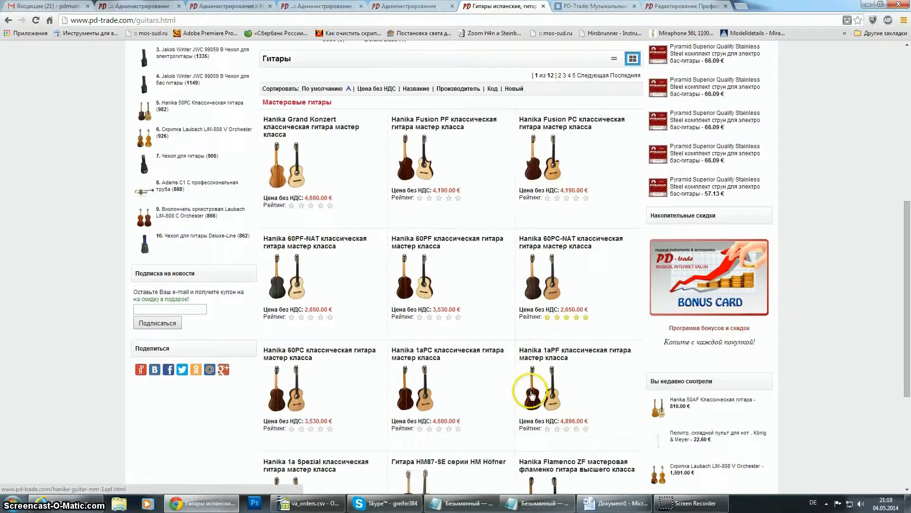
pyautogui.scroll(-2, 531, 400)
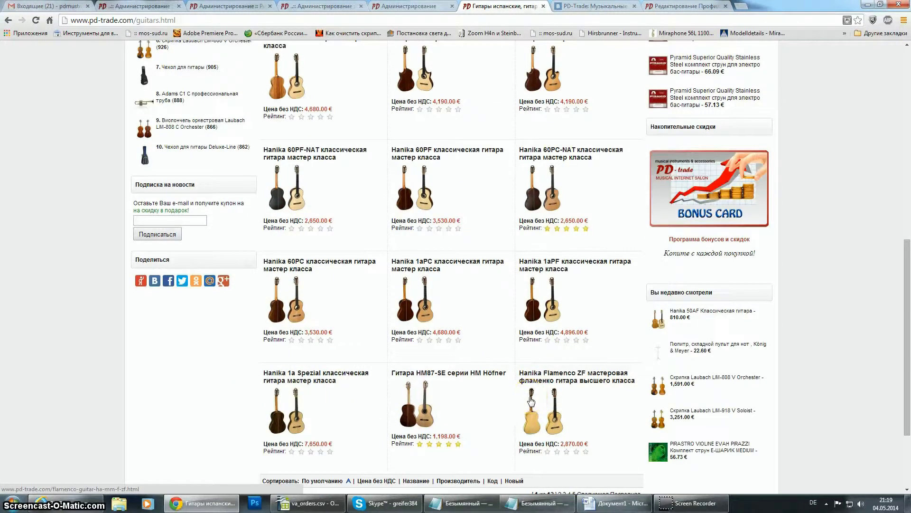
pyautogui.scroll(-3, 530, 400)
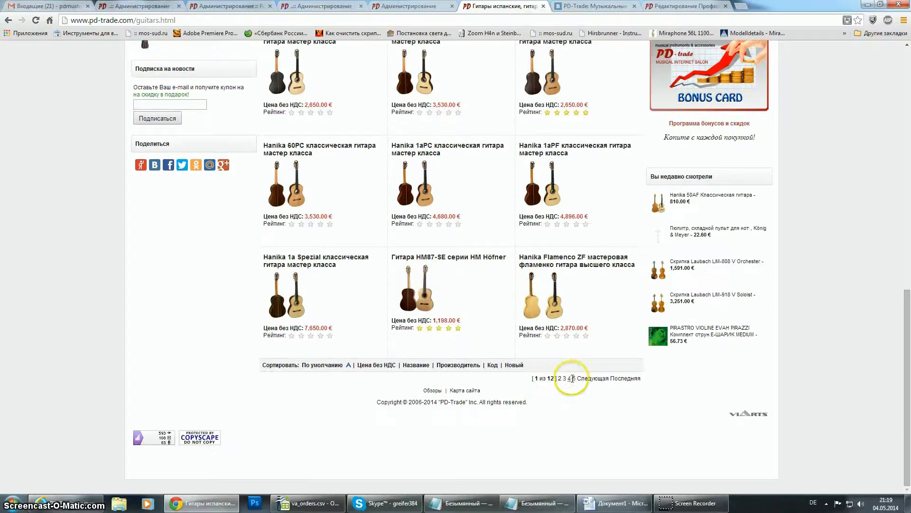
pyautogui.click(588, 380)
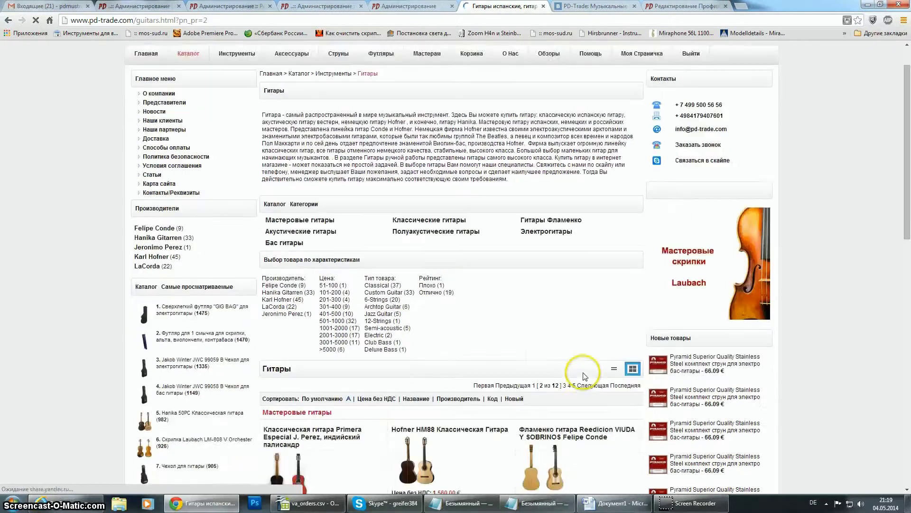
# Open Классические гитары and the Hanika 50AF Классическая гитара product page (810.00 €).
pyautogui.scroll(4, 587, 394)
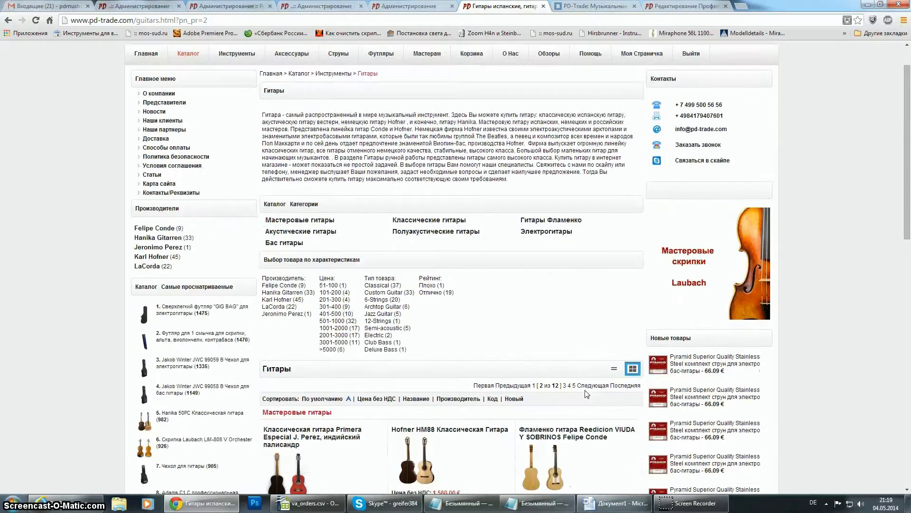
pyautogui.click(413, 221)
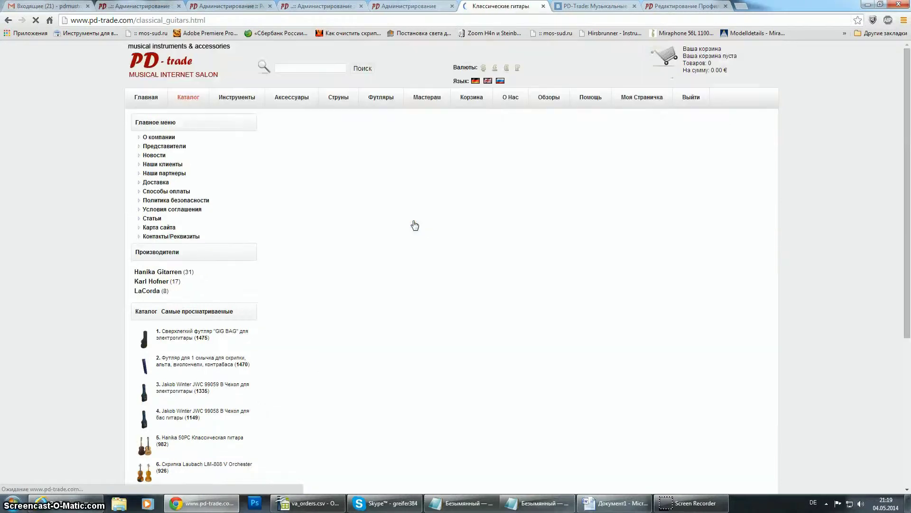
pyautogui.scroll(-3, 427, 365)
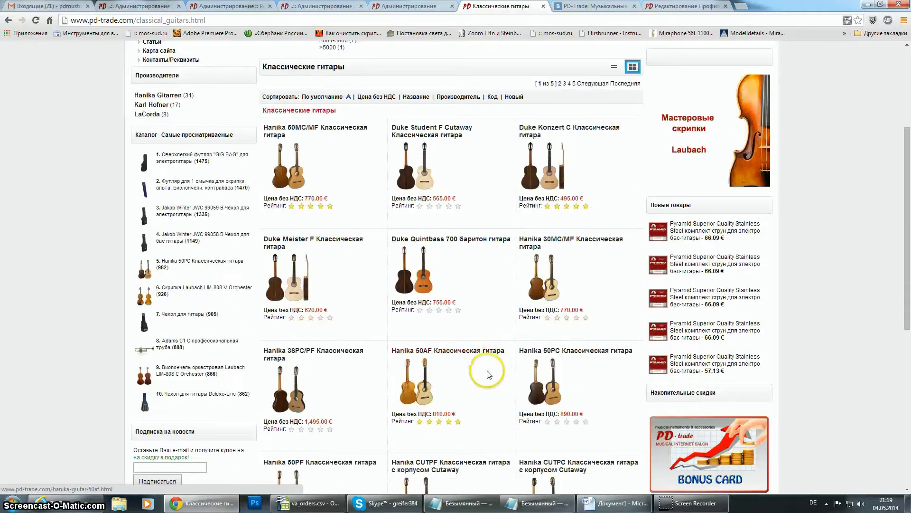
pyautogui.click(462, 354)
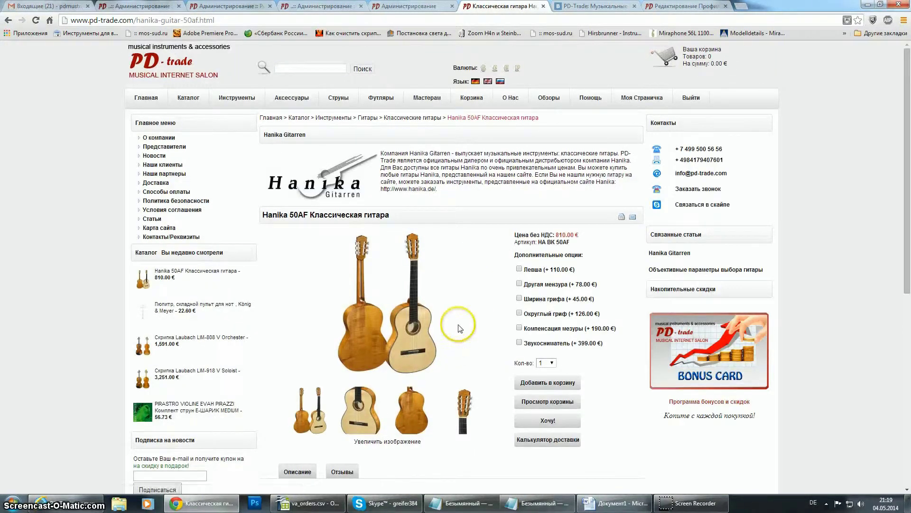
pyautogui.scroll(-2, 468, 294)
pyautogui.scroll(2, 472, 325)
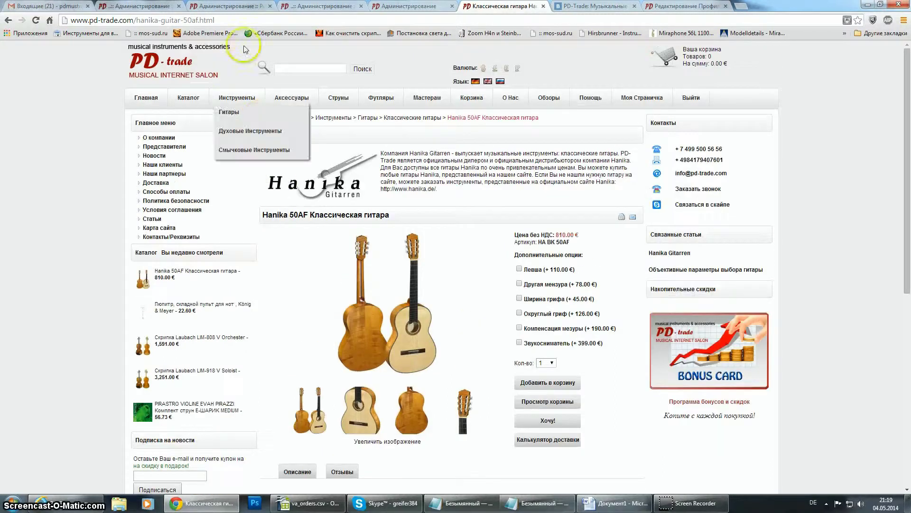
# Copy the Hanika 50AF product page URL into the Notepad note.
pyautogui.moveTo(214, 20); pyautogui.dragTo(70, 20)
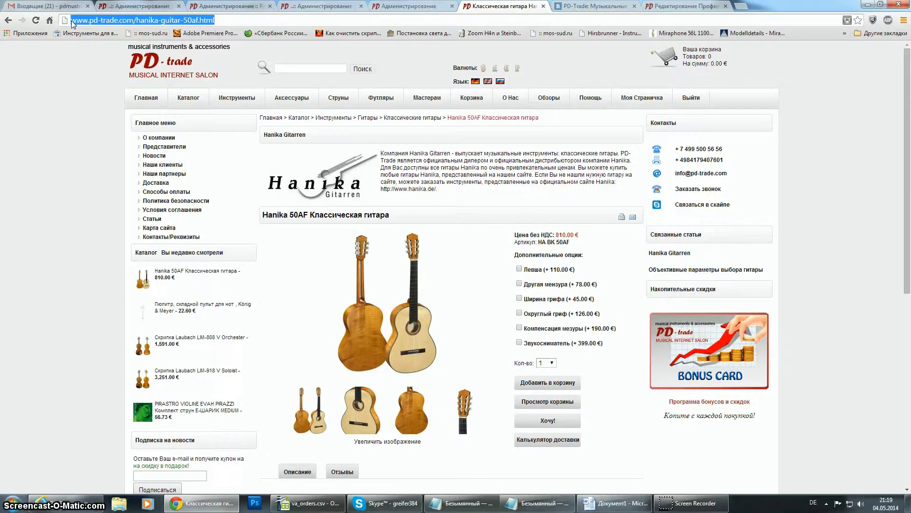
pyautogui.rightClick(76, 20)
pyautogui.click(94, 56)
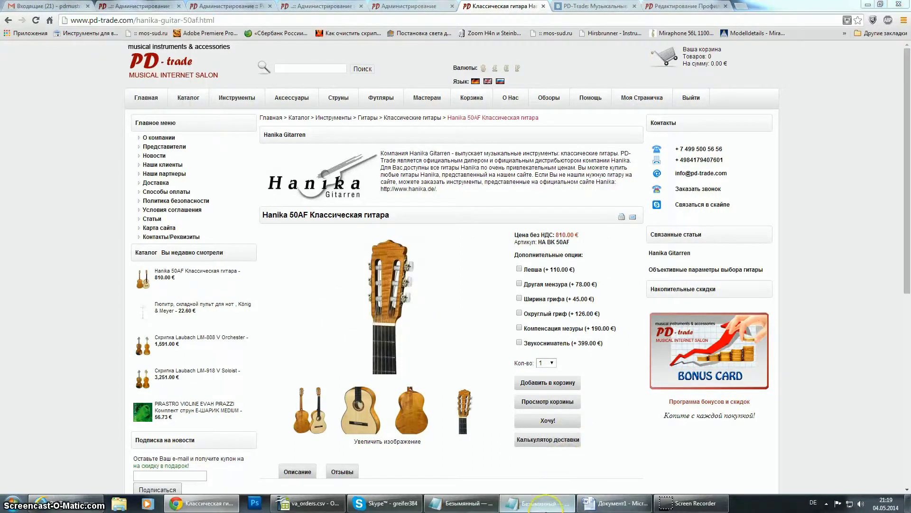
pyautogui.click(539, 503)
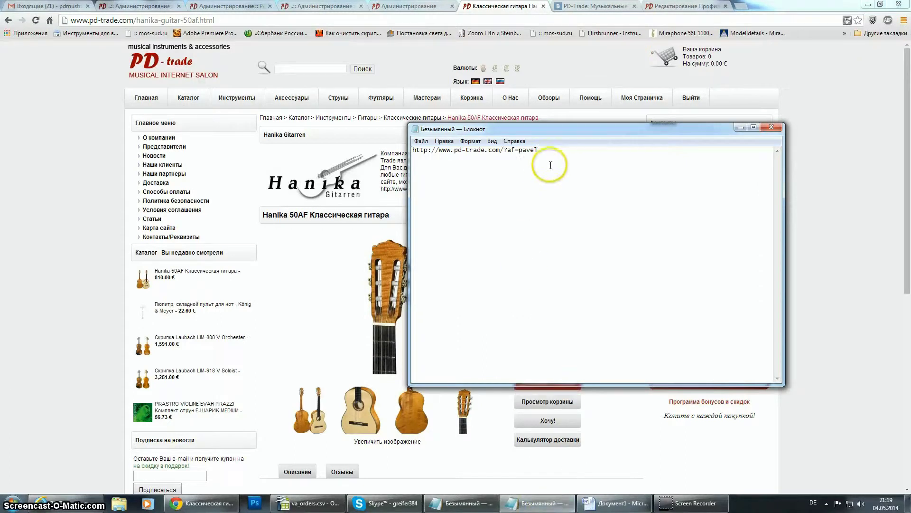
pyautogui.hotkey('ctrl', 'v')
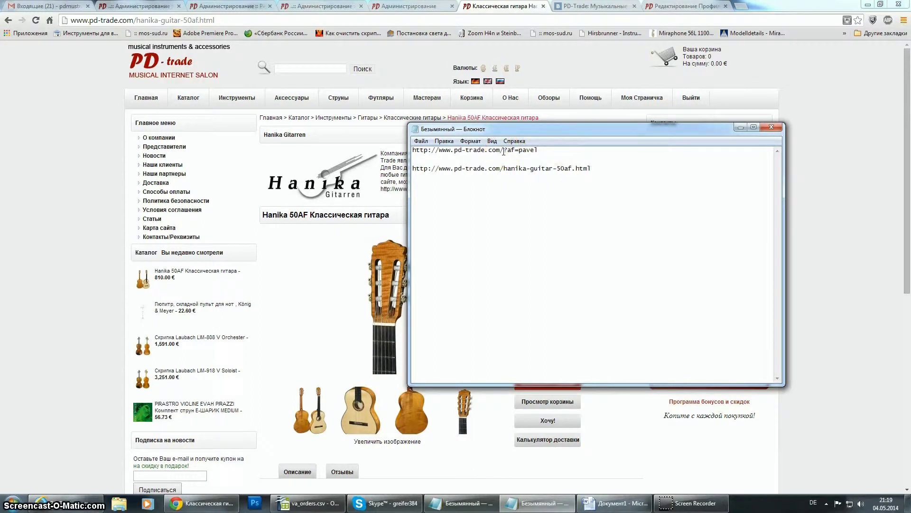
# Append the ?af= referral parameter to the product URL and copy the complete referral link.
pyautogui.moveTo(504, 151); pyautogui.dragTo(540, 151)
pyautogui.rightClick(537, 151)
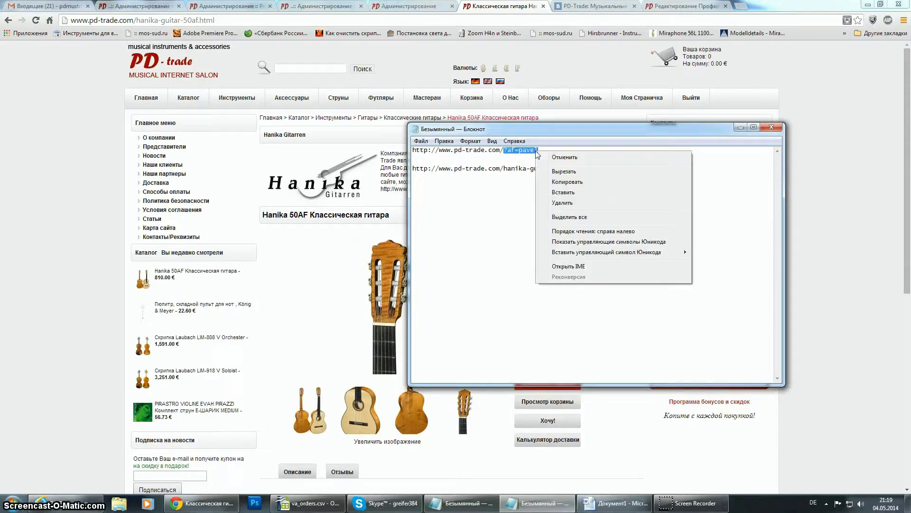
pyautogui.click(564, 183)
pyautogui.click(593, 170)
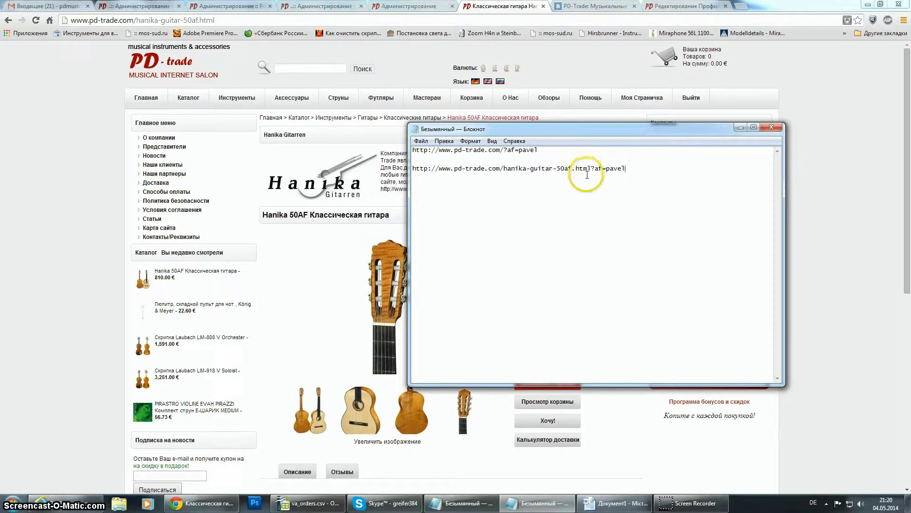
pyautogui.moveTo(629, 169); pyautogui.dragTo(402, 171)
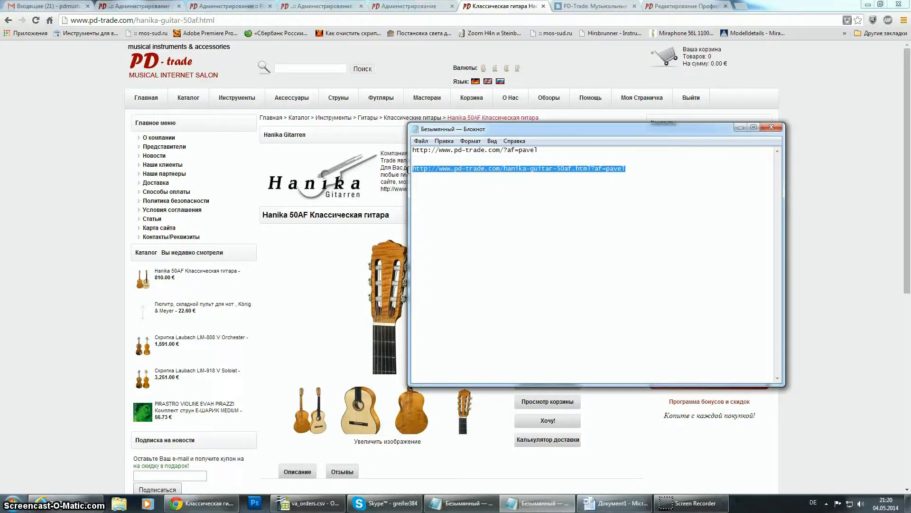
pyautogui.rightClick(430, 169)
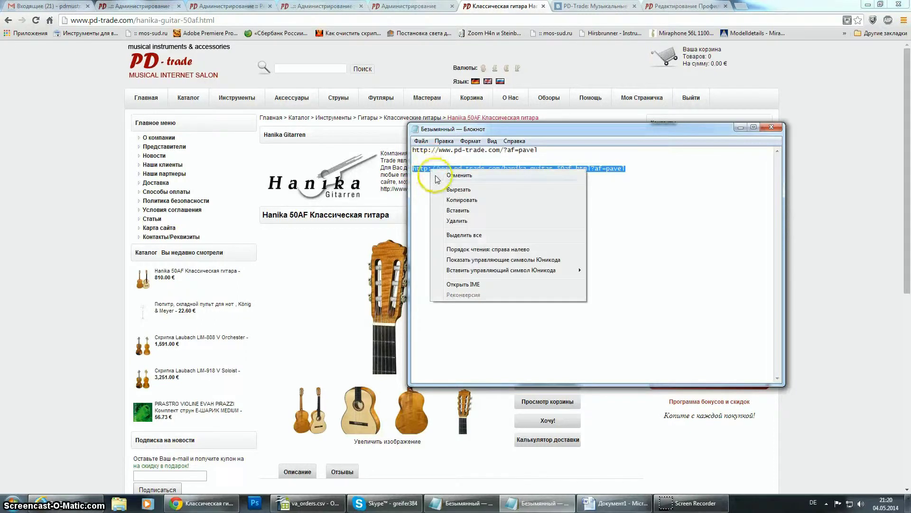
pyautogui.click(452, 200)
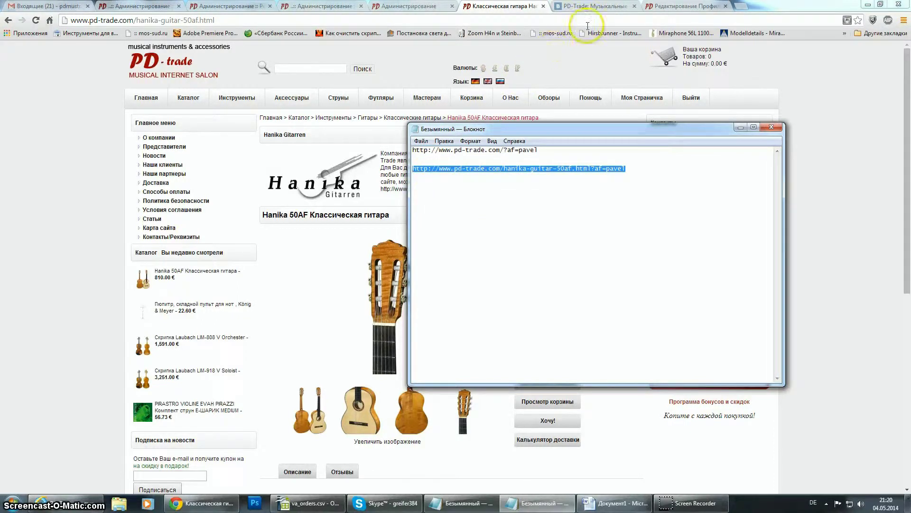
# Paste the Hanika guitar referral link into a new post on the VKontakte profile wall.
pyautogui.click(594, 11)
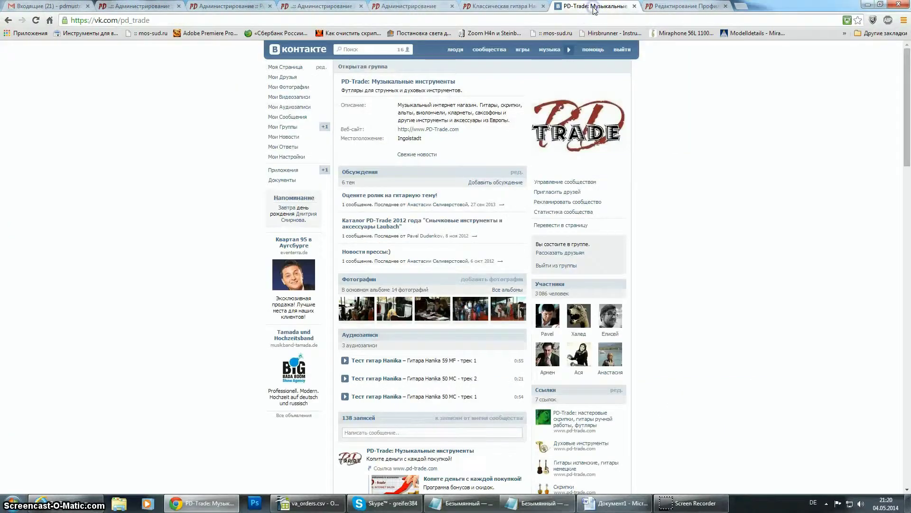
pyautogui.click(286, 66)
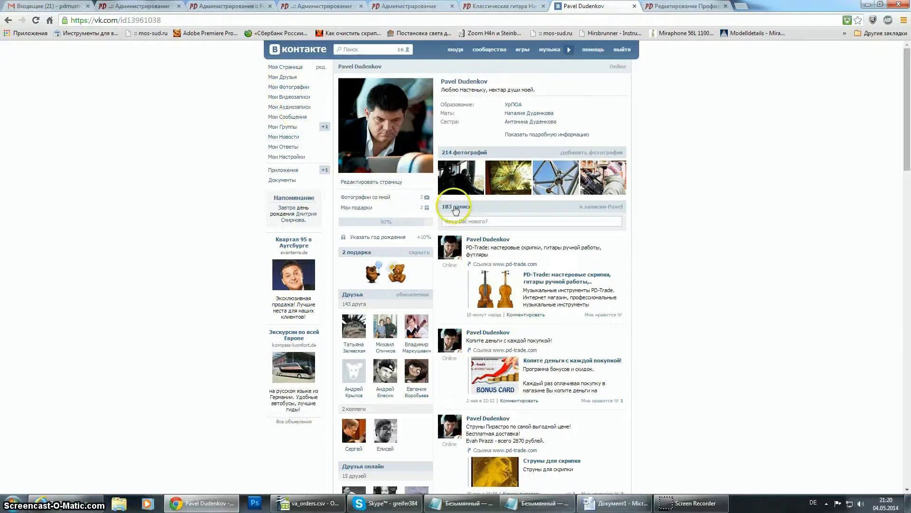
pyautogui.click(455, 220)
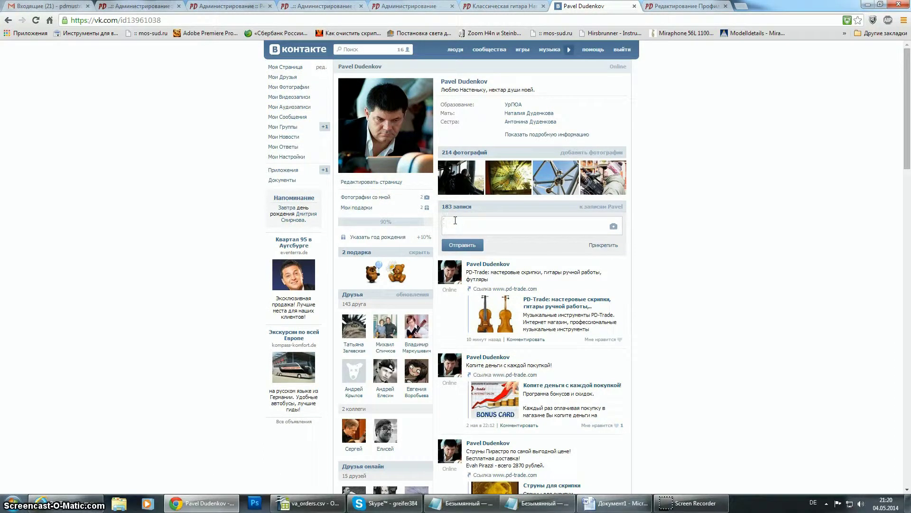
pyautogui.hotkey('ctrl', 'v')
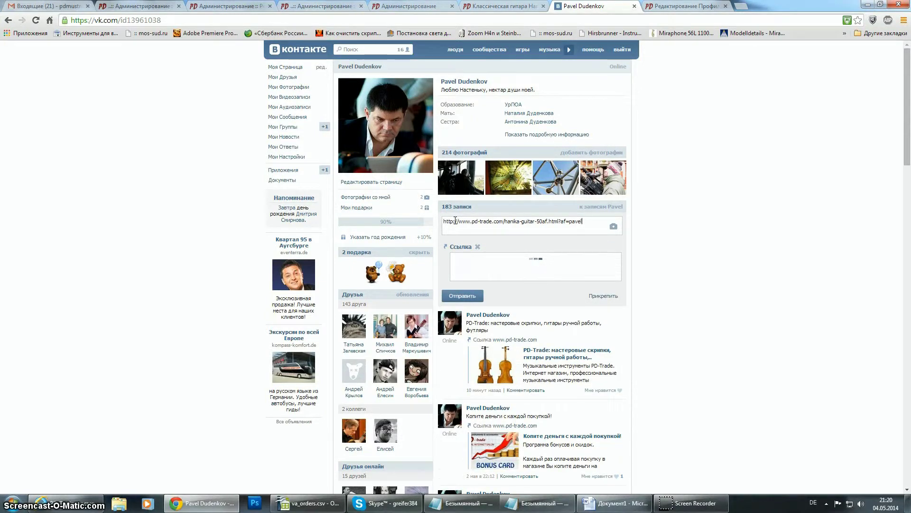
# Cycle the link preview pictures back to the two-guitar image and attempt to publish.
pyautogui.click(454, 221)
pyautogui.click(493, 307)
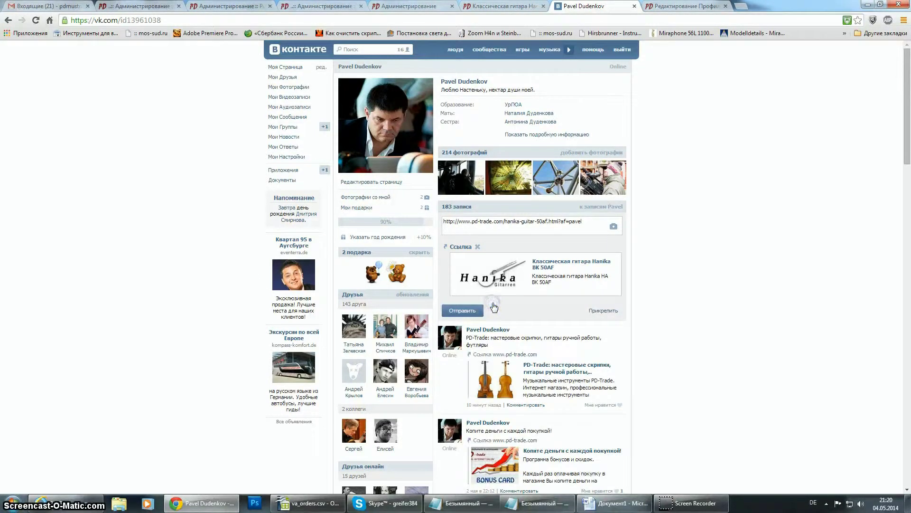
pyautogui.click(502, 271)
pyautogui.click(491, 282)
pyautogui.click(488, 284)
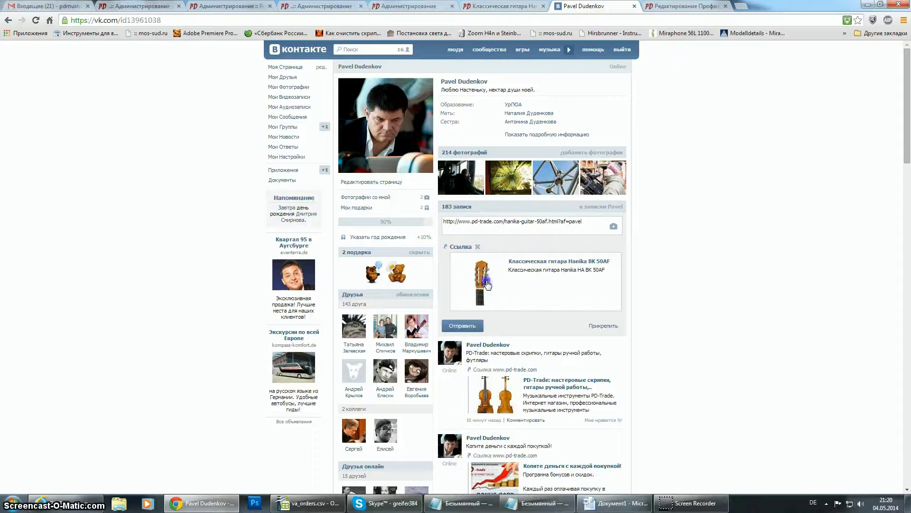
pyautogui.click(487, 284)
pyautogui.click(487, 284)
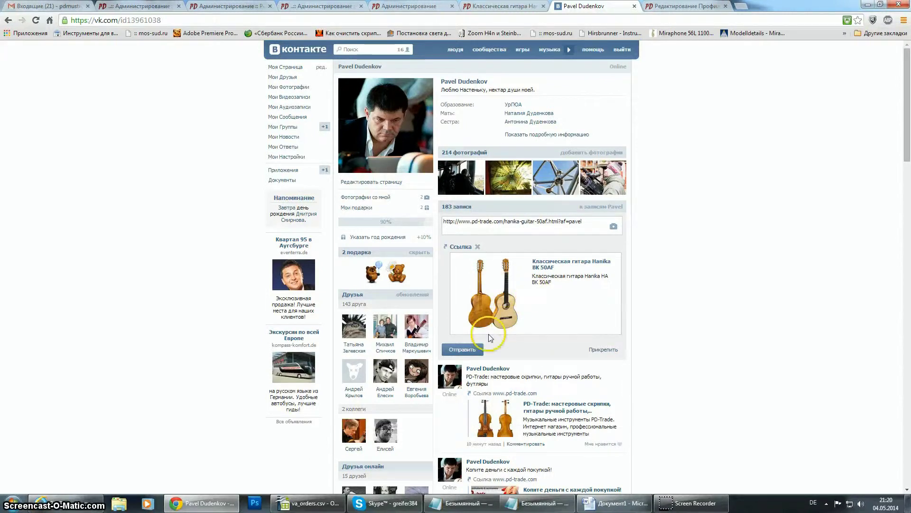
pyautogui.click(467, 349)
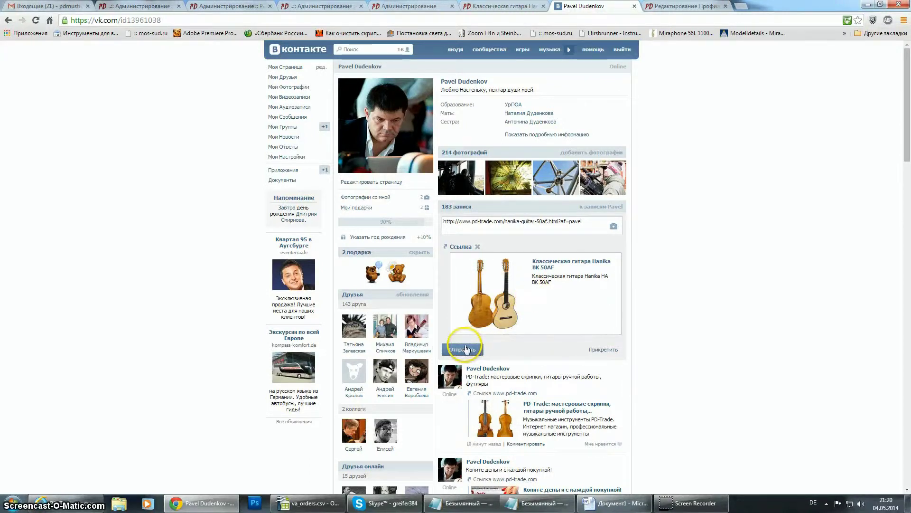
# Publish the Hanika link post, reload the profile, and open the new post for editing.
pyautogui.click(459, 351)
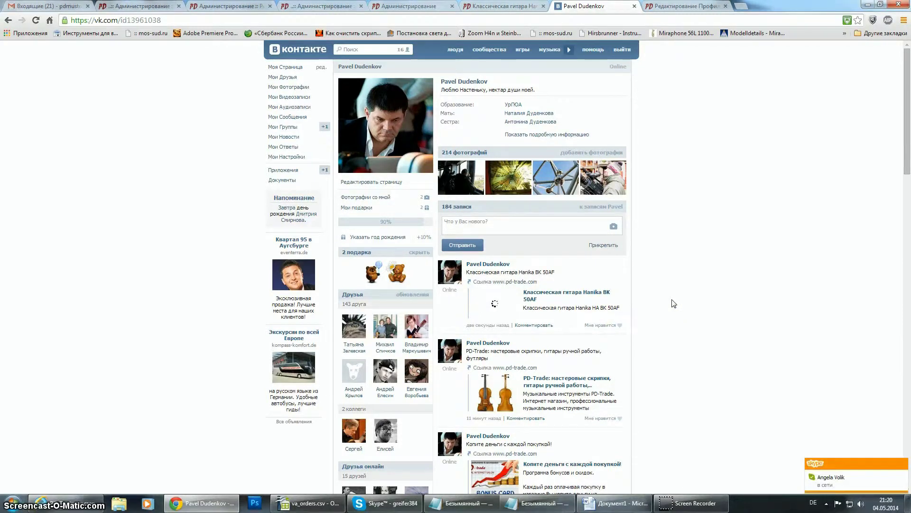
pyautogui.click(35, 21)
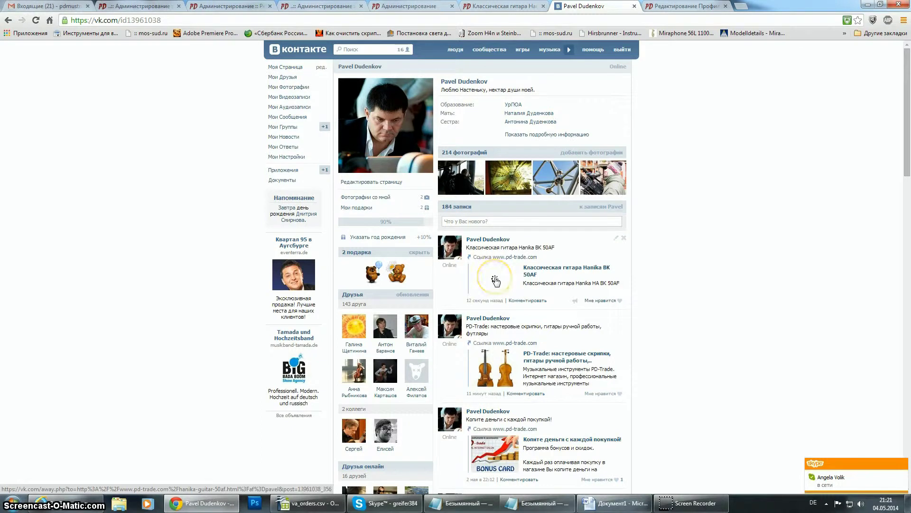
pyautogui.click(616, 239)
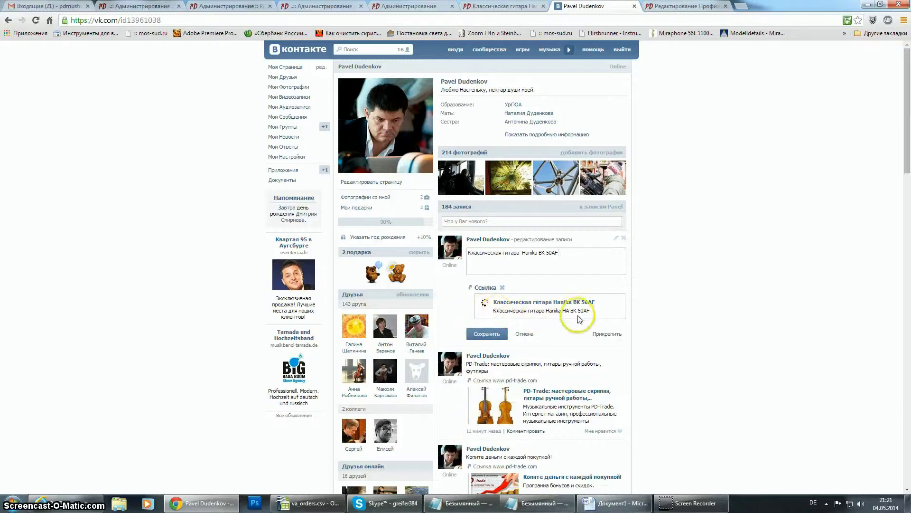
# Test the post's Hanika link in a new tab, close that tab, and delete the post.
pyautogui.click(486, 287)
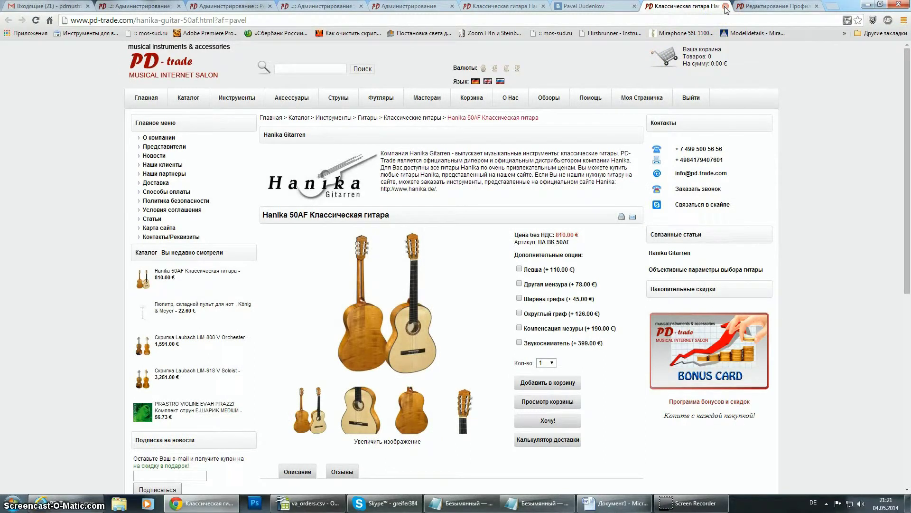
pyautogui.click(726, 6)
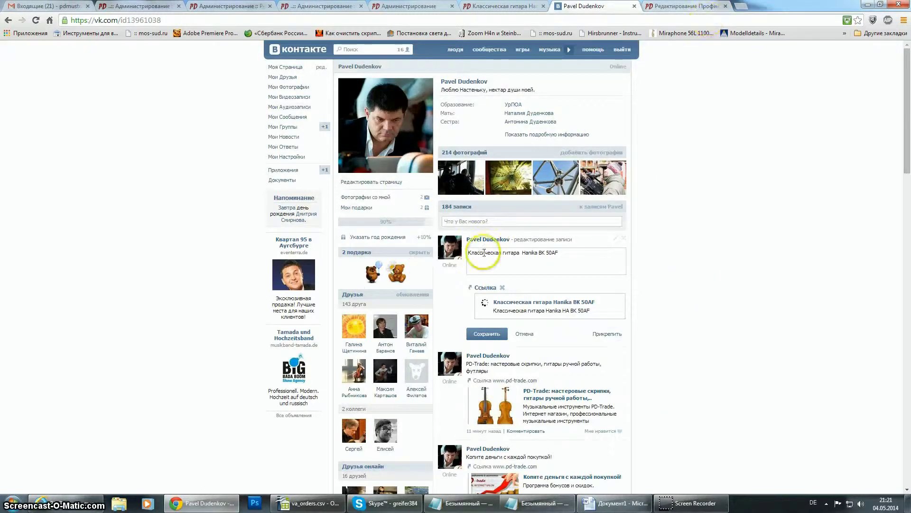
pyautogui.click(624, 239)
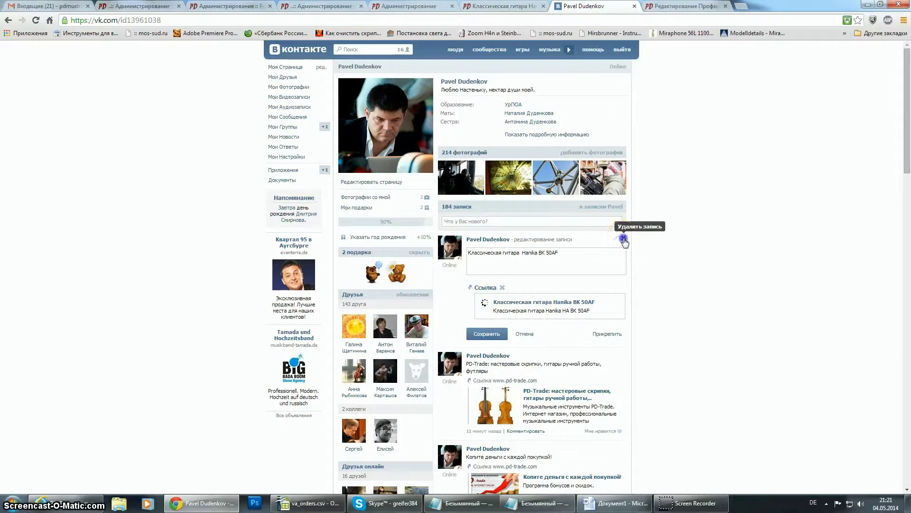
pyautogui.click(487, 222)
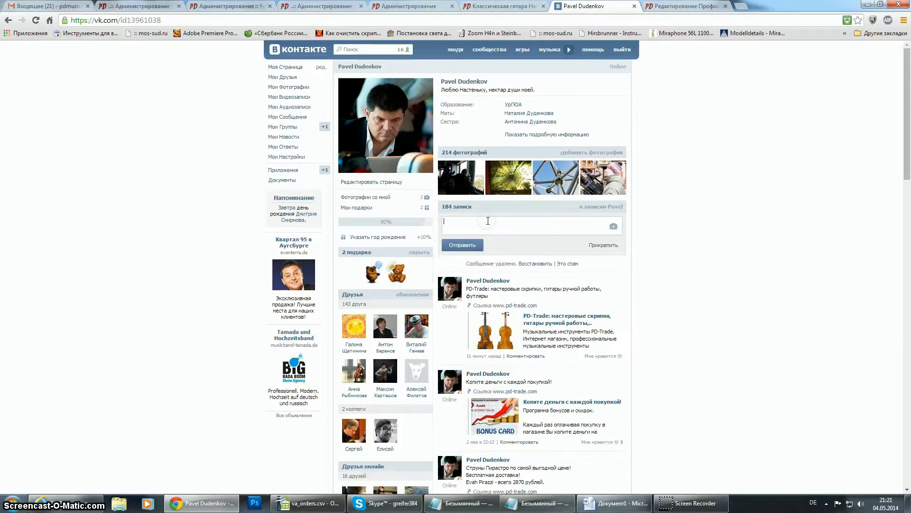
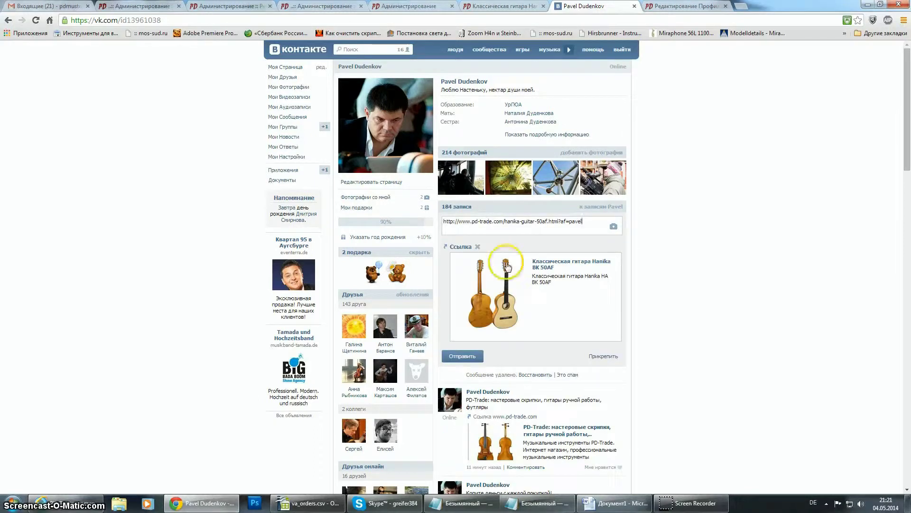
# Paste the Hanika referral link into a new post, pick a guitar preview, and publish it.
pyautogui.click(495, 313)
pyautogui.click(495, 284)
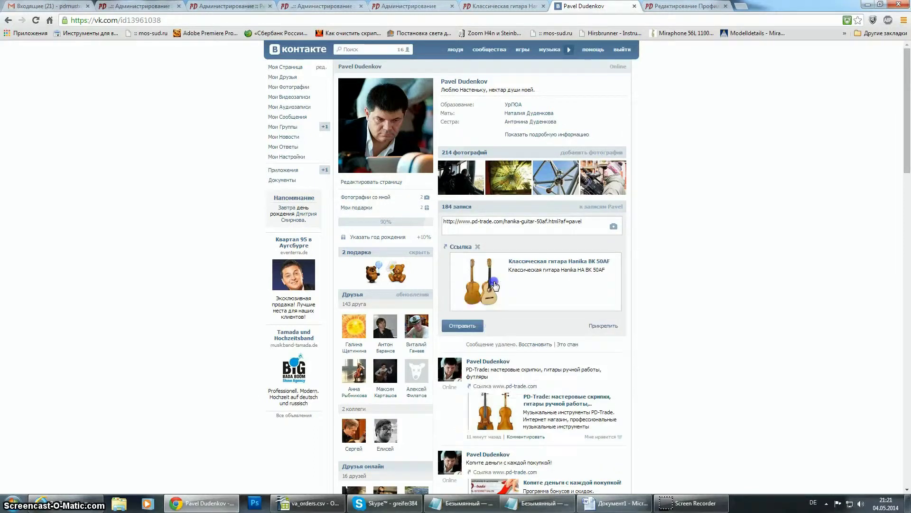
pyautogui.click(460, 327)
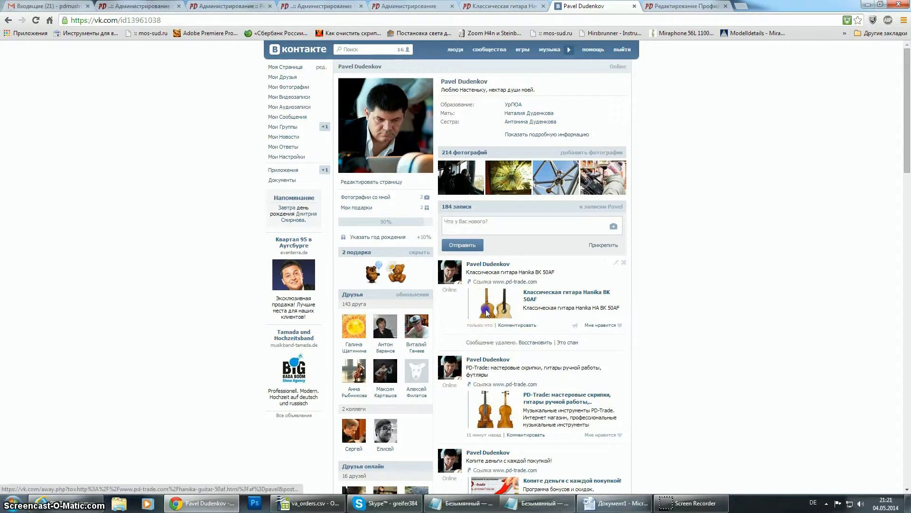
pyautogui.click(486, 314)
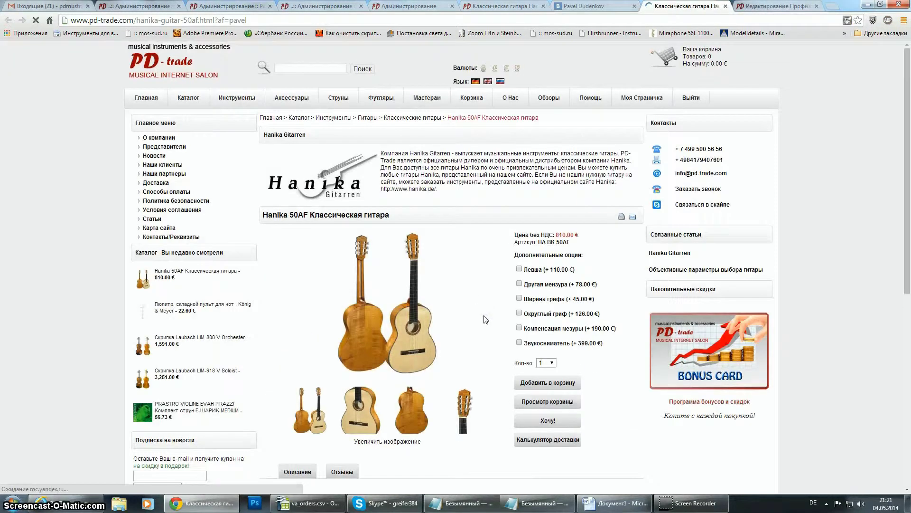
# Close the product tab, sign out of the shop from the Hanika guitar page, and return to VKontakte.
pyautogui.click(725, 6)
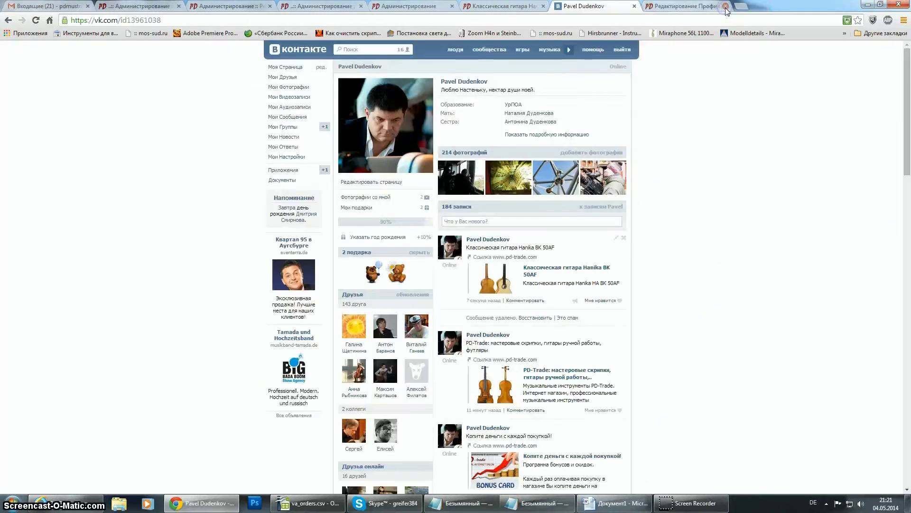
pyautogui.click(717, 163)
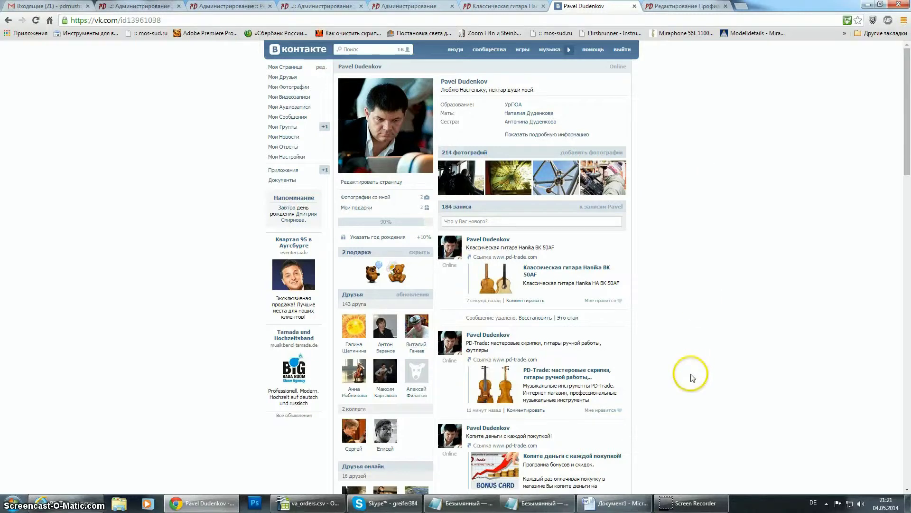
pyautogui.click(484, 7)
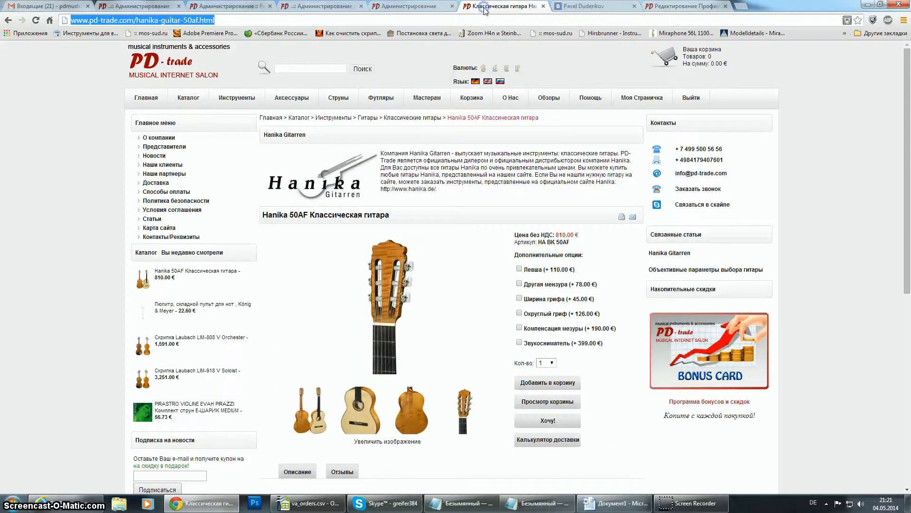
pyautogui.click(692, 100)
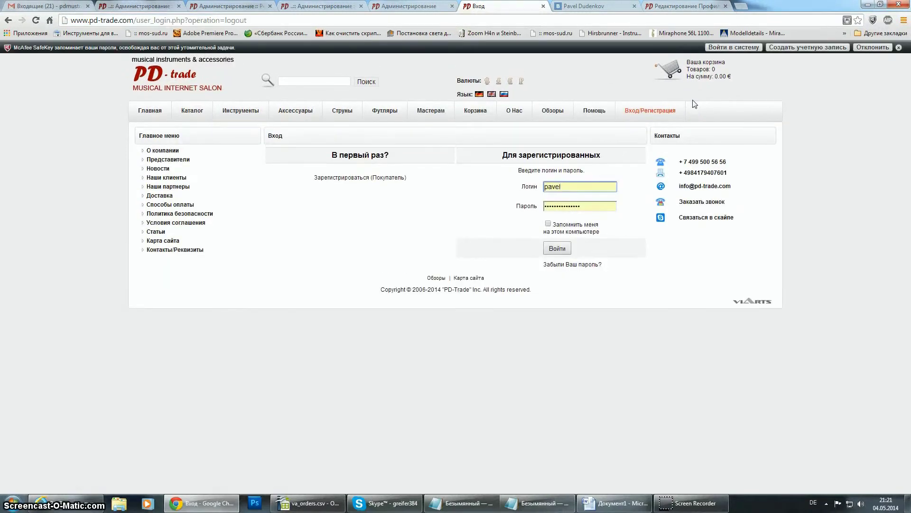
pyautogui.click(692, 104)
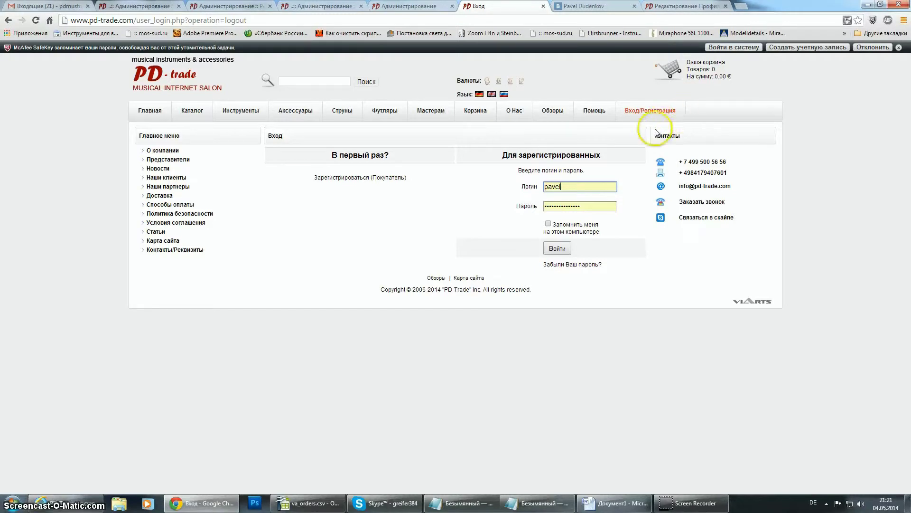
pyautogui.click(593, 7)
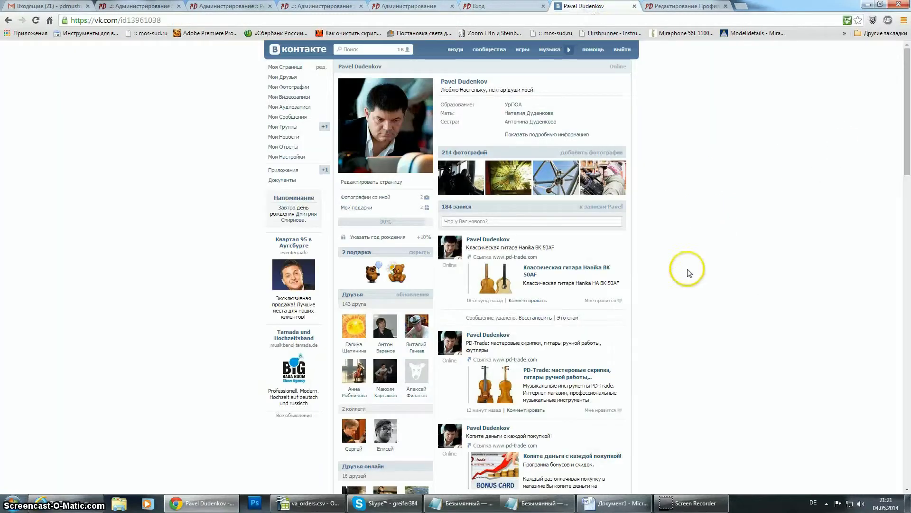
# Open the guitar via the VK post link, tick Левша, and add it to the cart (920.00 €).
pyautogui.click(549, 271)
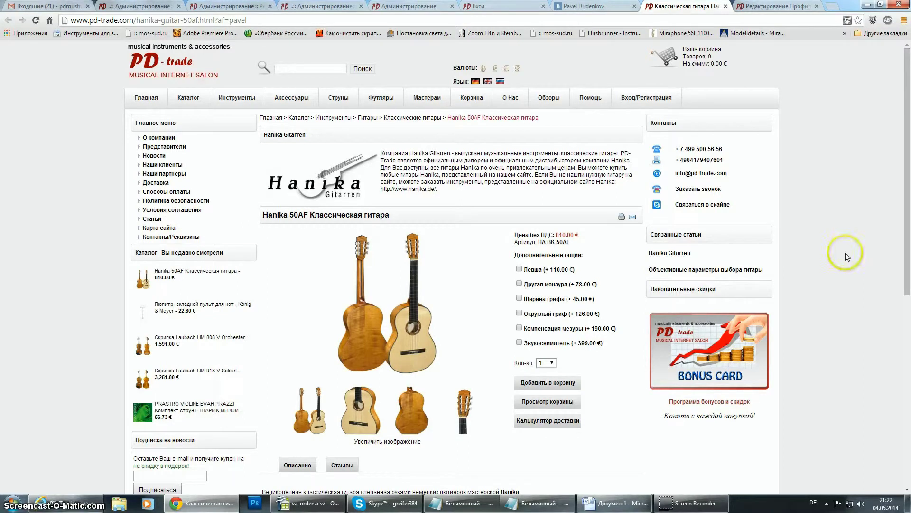
pyautogui.scroll(-6, 848, 266)
pyautogui.scroll(4, 849, 294)
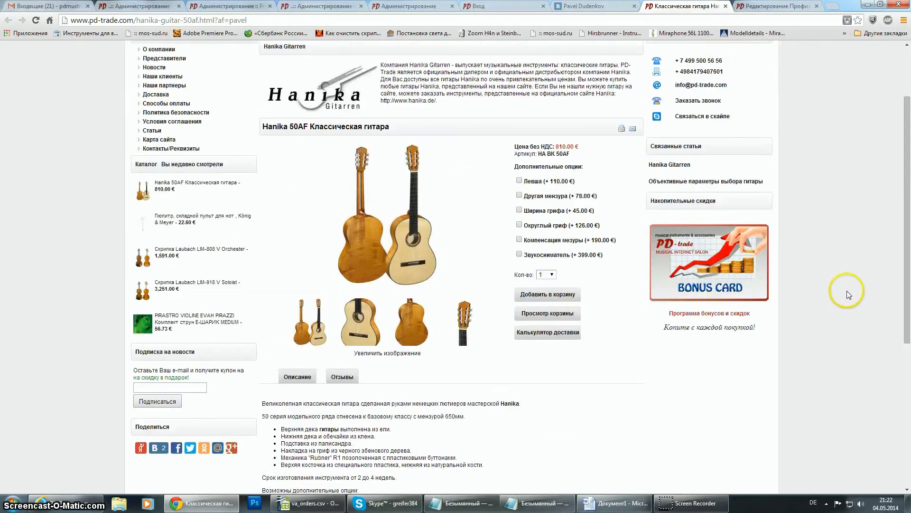
pyautogui.scroll(2, 848, 294)
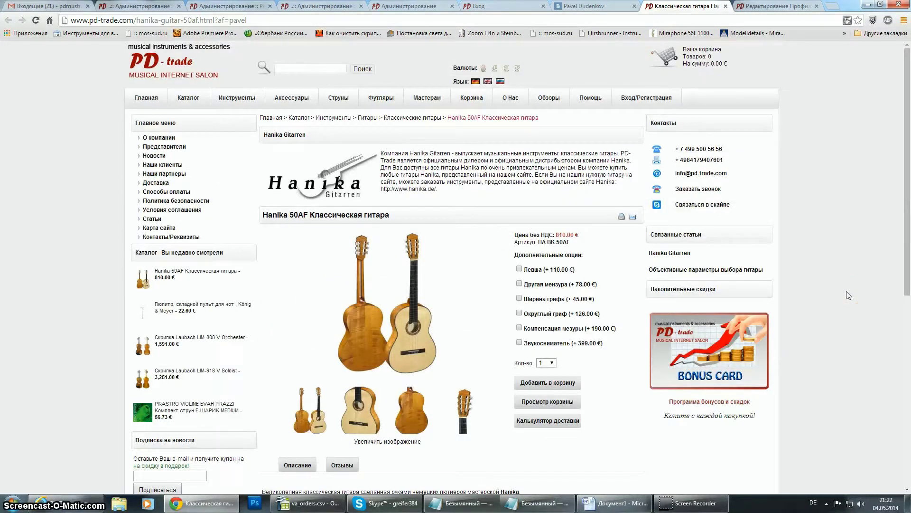
pyautogui.click(520, 269)
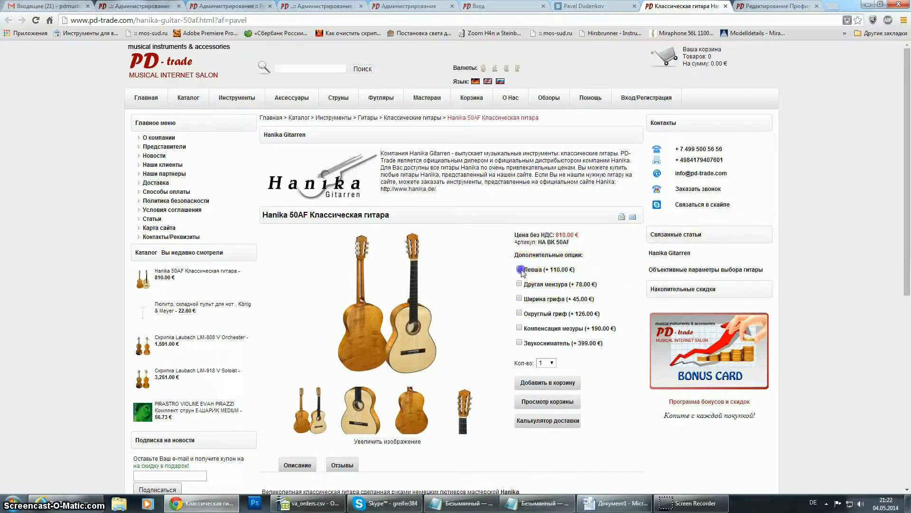
pyautogui.click(548, 383)
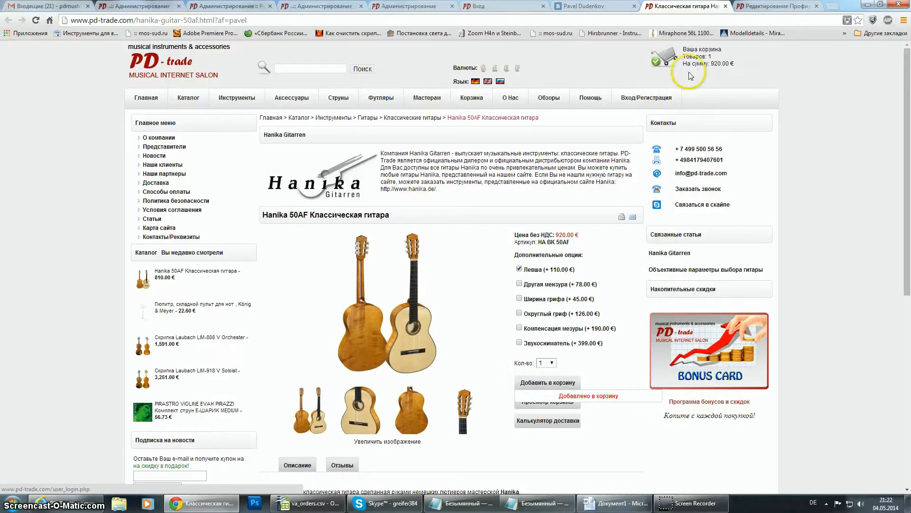
# Start checkout from the mini-cart and try ordering without registration.
pyautogui.moveTo(665, 60)
pyautogui.click(664, 108)
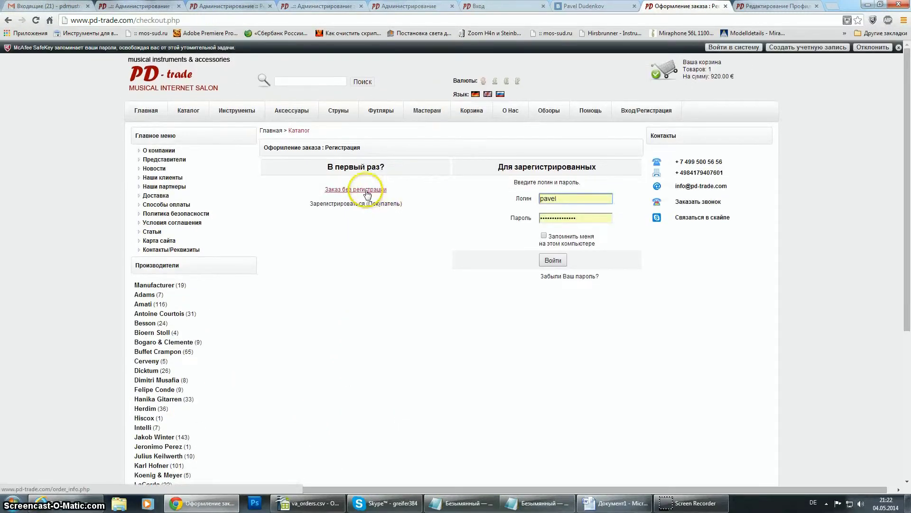
pyautogui.click(367, 190)
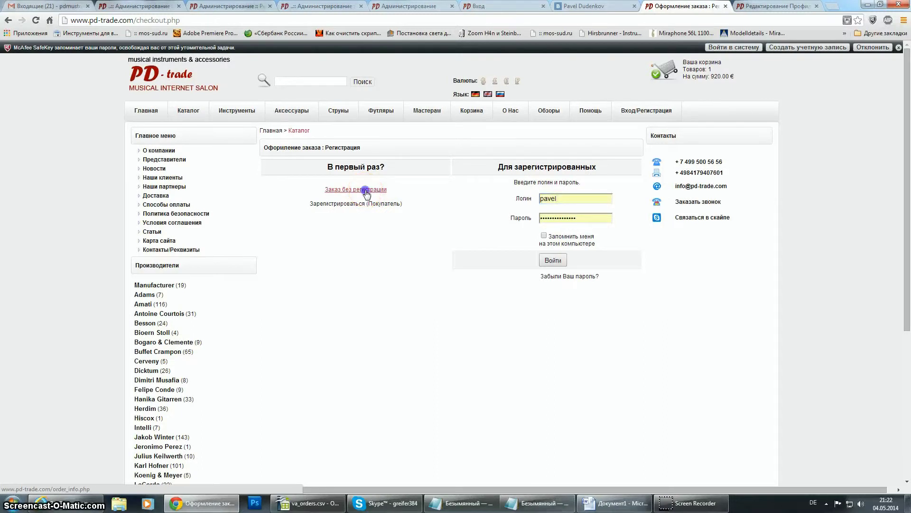
pyautogui.click(376, 187)
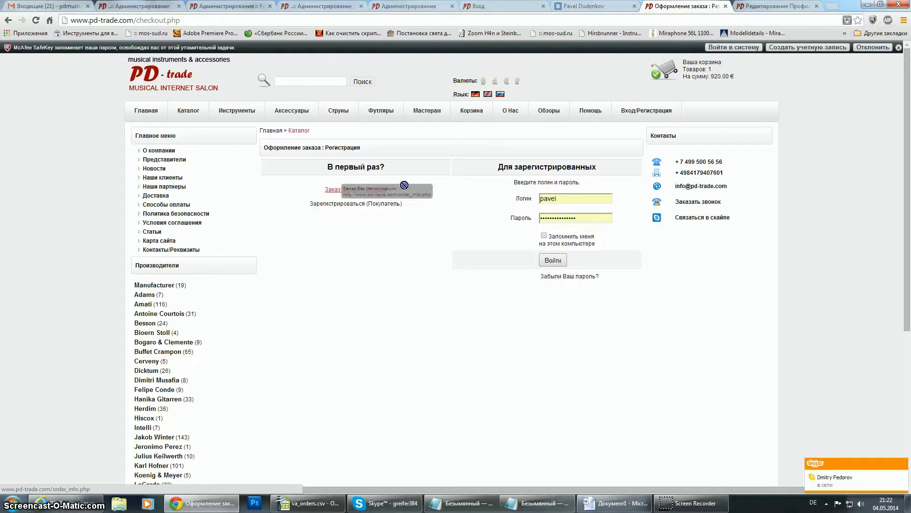
# Sign in at checkout with the test buyer's login and password.
pyautogui.doubleClick(578, 199)
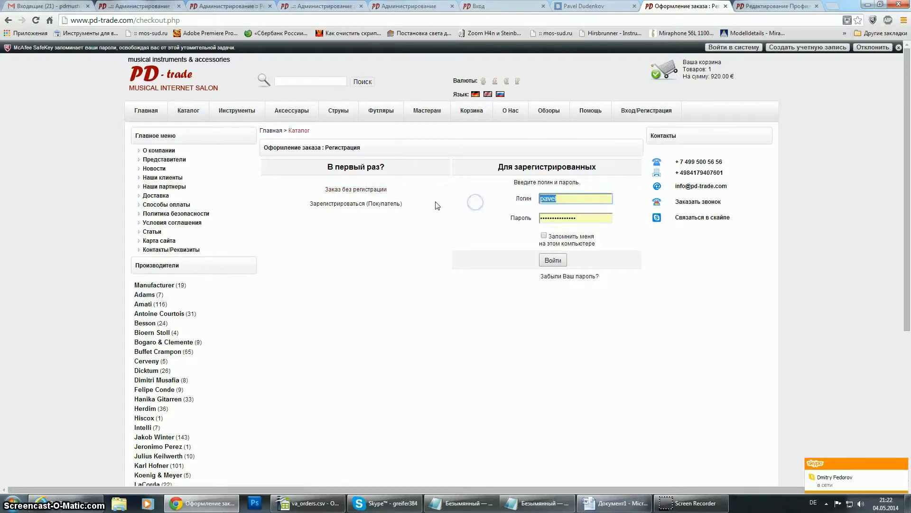
pyautogui.write('pe')
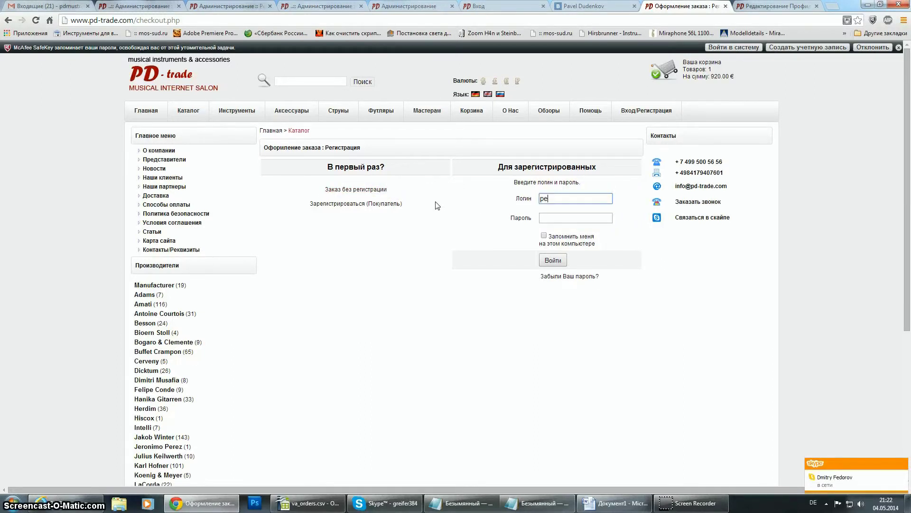
pyautogui.write('tertest')
pyautogui.click(589, 217)
pyautogui.write('p')
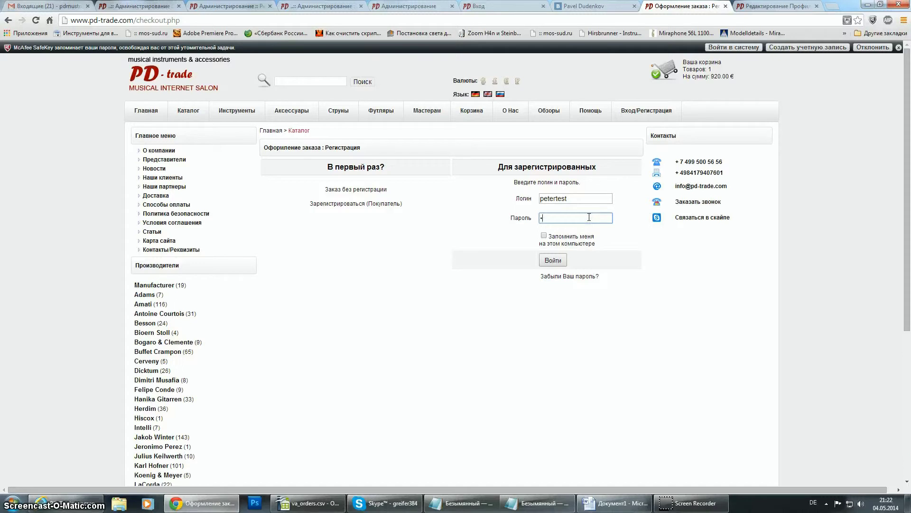
pyautogui.click(553, 259)
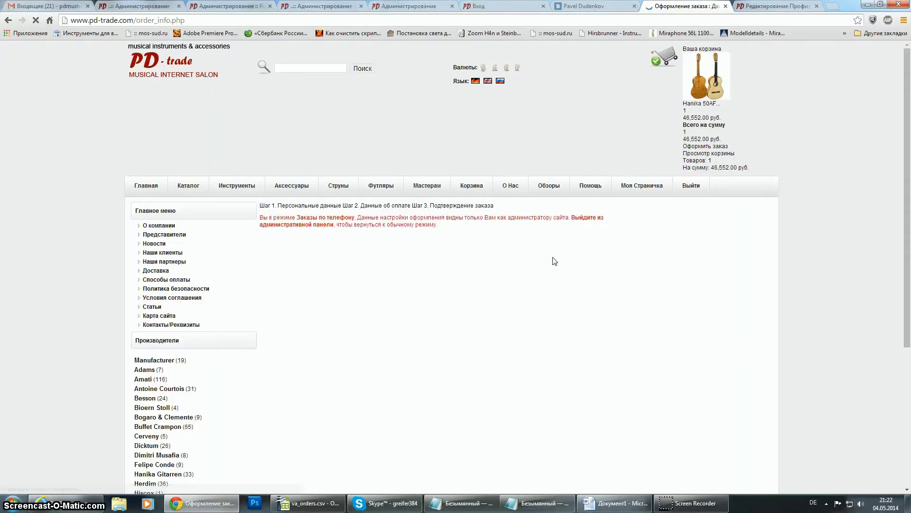
# Choose Наземная ground delivery, submit the guitar order, and open Моя Страничка.
pyautogui.scroll(-3, 554, 263)
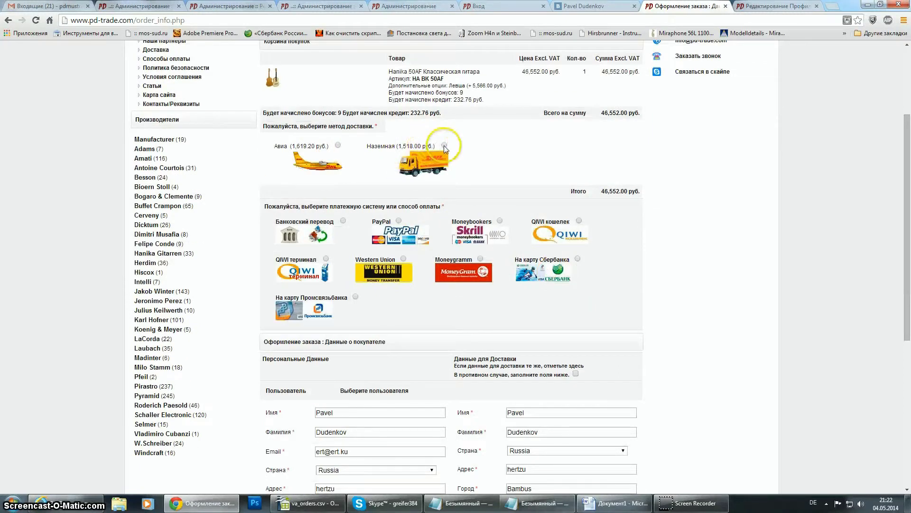
pyautogui.click(445, 145)
pyautogui.scroll(-2, 729, 263)
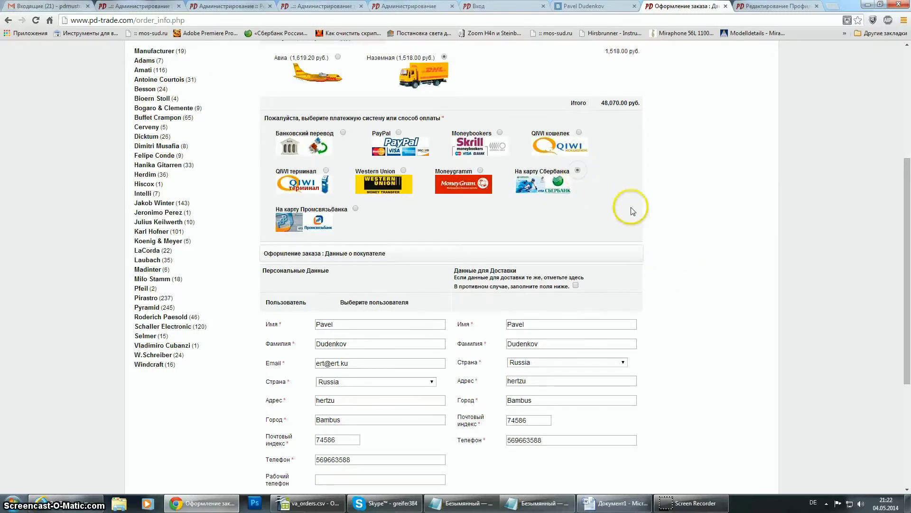
pyautogui.scroll(-3, 631, 207)
pyautogui.click(621, 446)
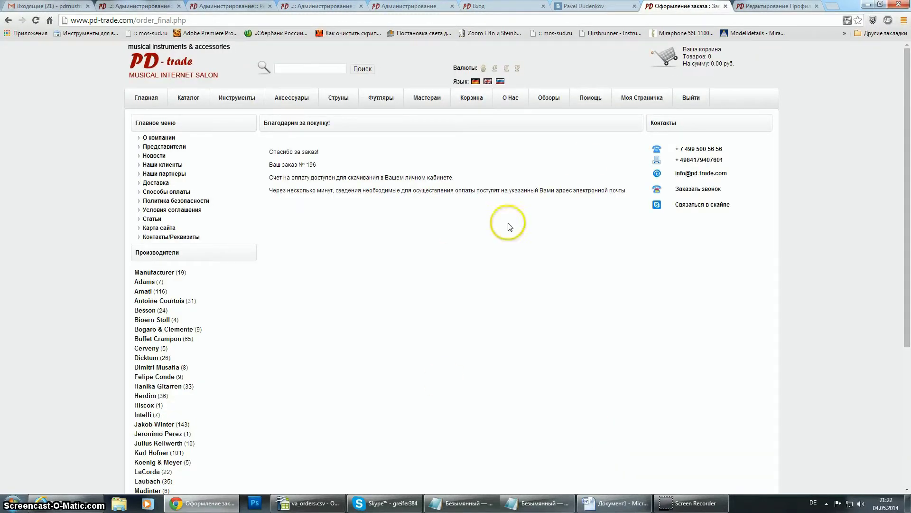
pyautogui.click(639, 98)
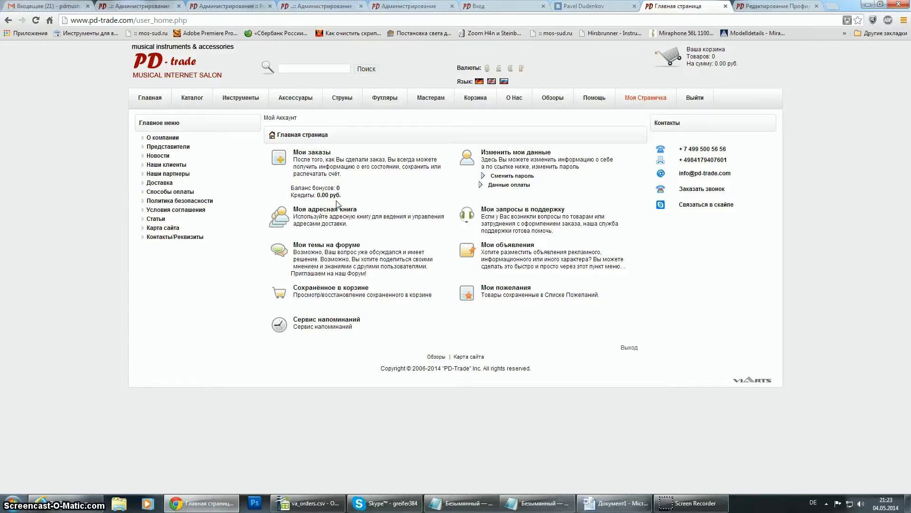
# Log out of the buyer account and sign in with the partner account's login and password.
pyautogui.click(695, 98)
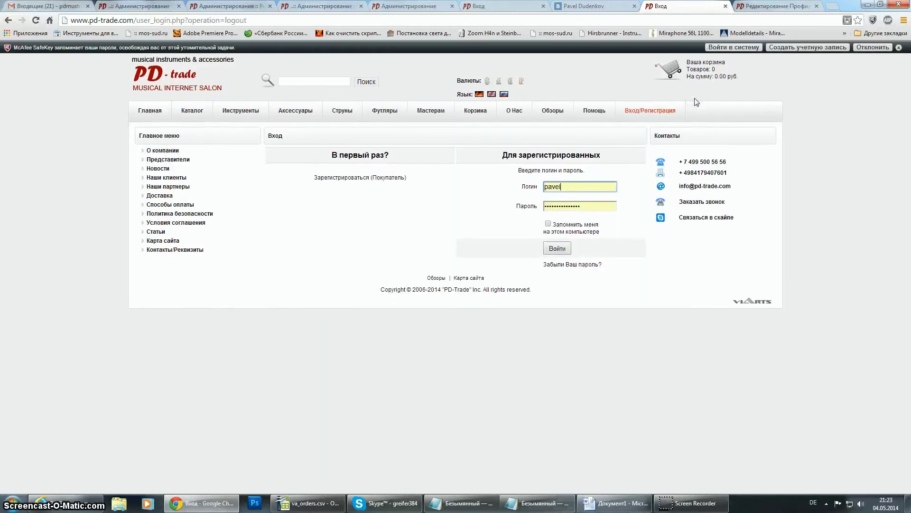
pyautogui.doubleClick(578, 188)
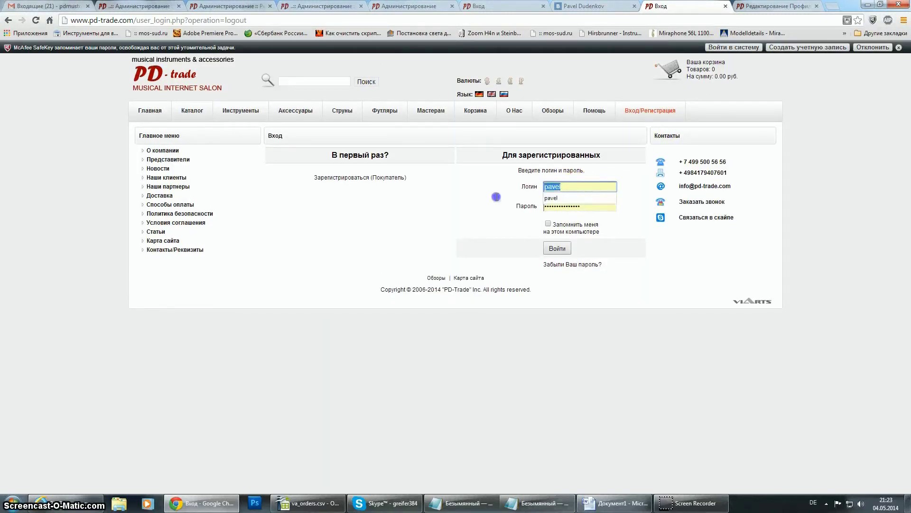
pyautogui.write('P')
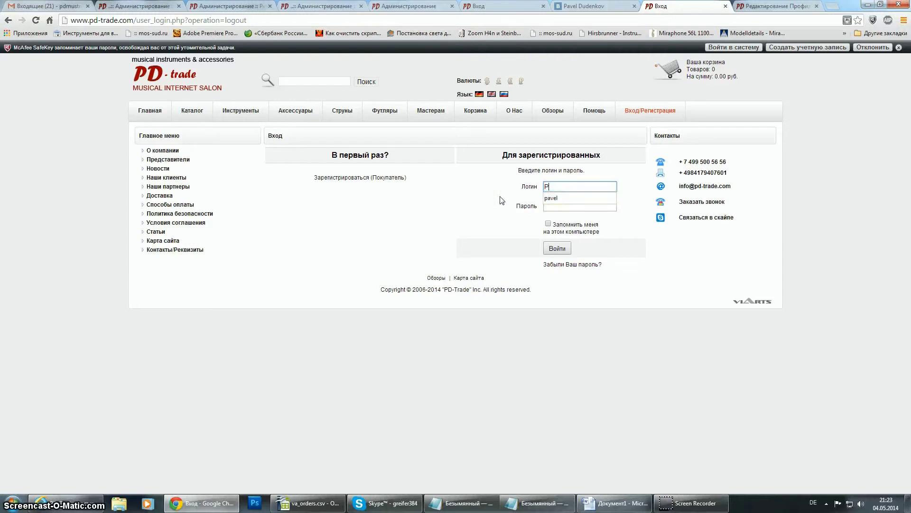
pyautogui.write('aveltest')
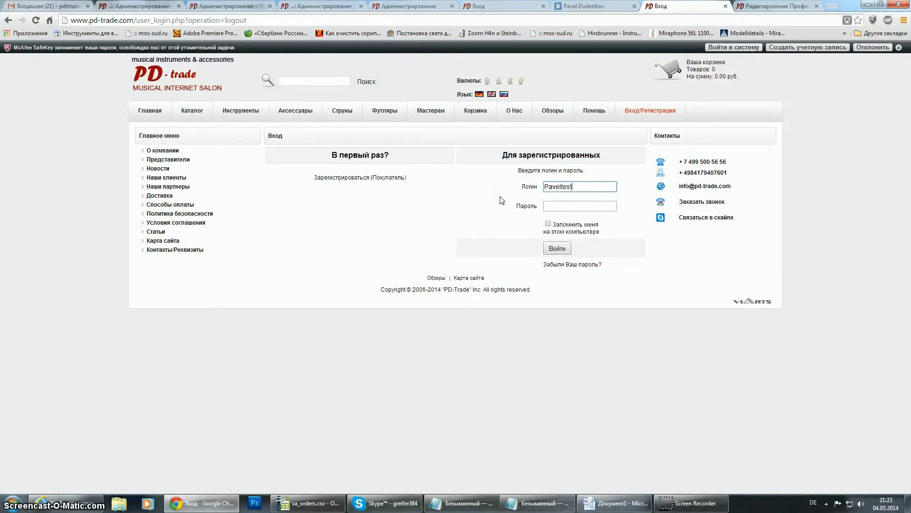
pyautogui.click(559, 204)
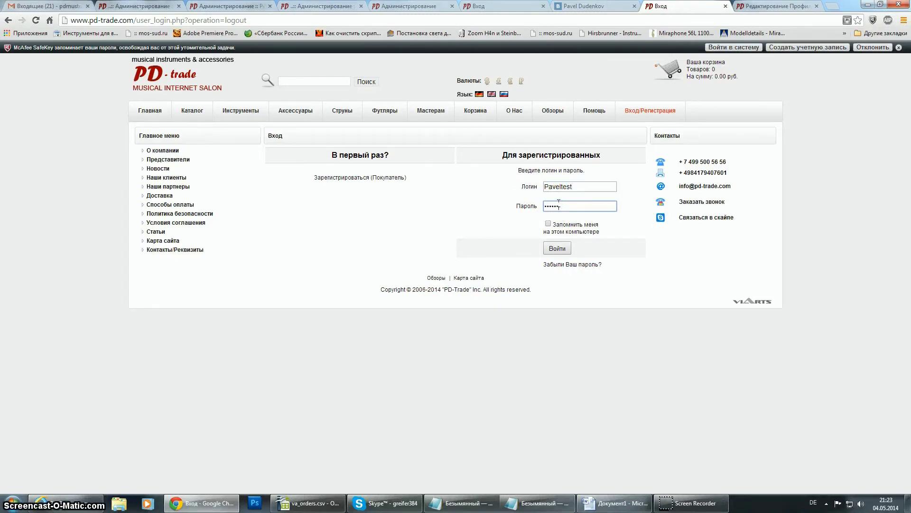
pyautogui.click(558, 250)
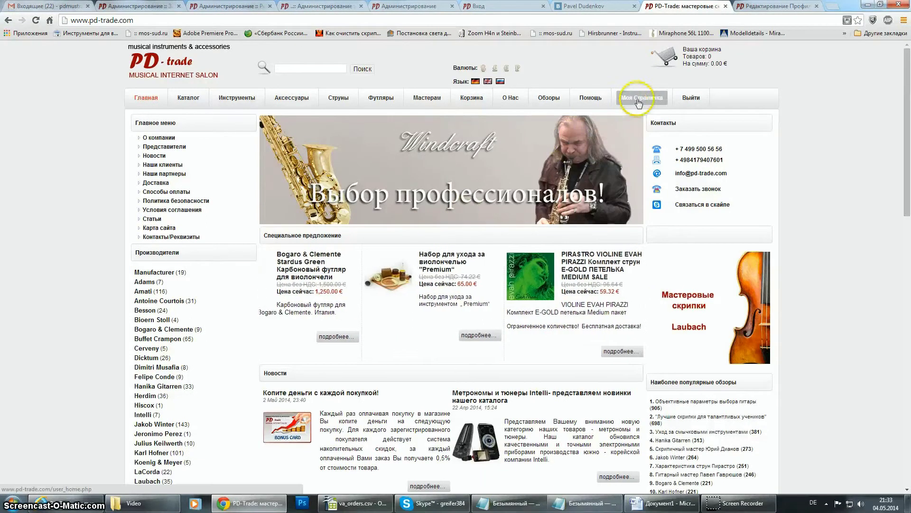
# On the partner home page, highlight the 9.20 € commission and 920.00 € sales totals.
pyautogui.click(639, 100)
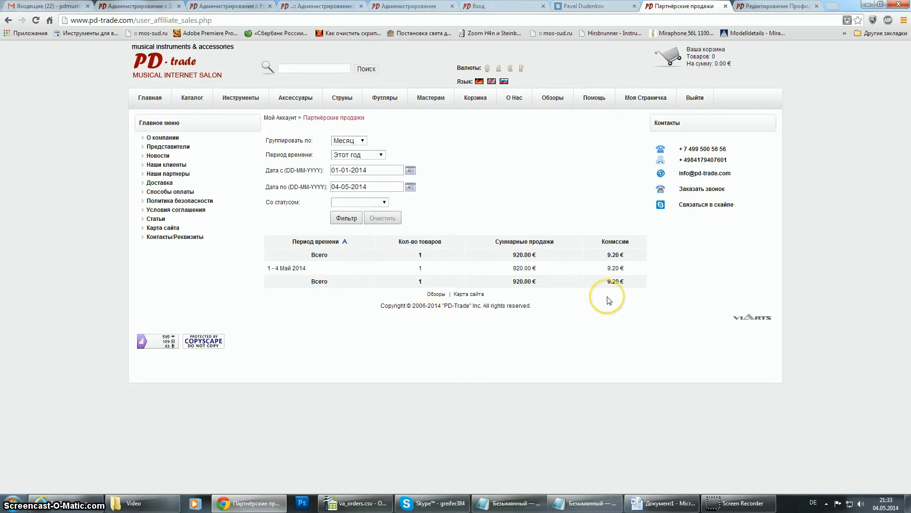
pyautogui.moveTo(606, 281); pyautogui.dragTo(629, 281)
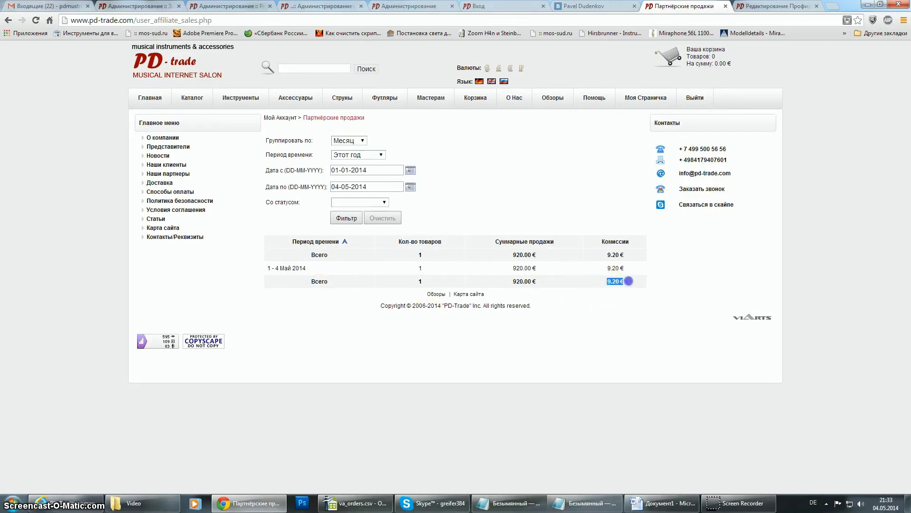
pyautogui.moveTo(505, 281); pyautogui.dragTo(515, 282)
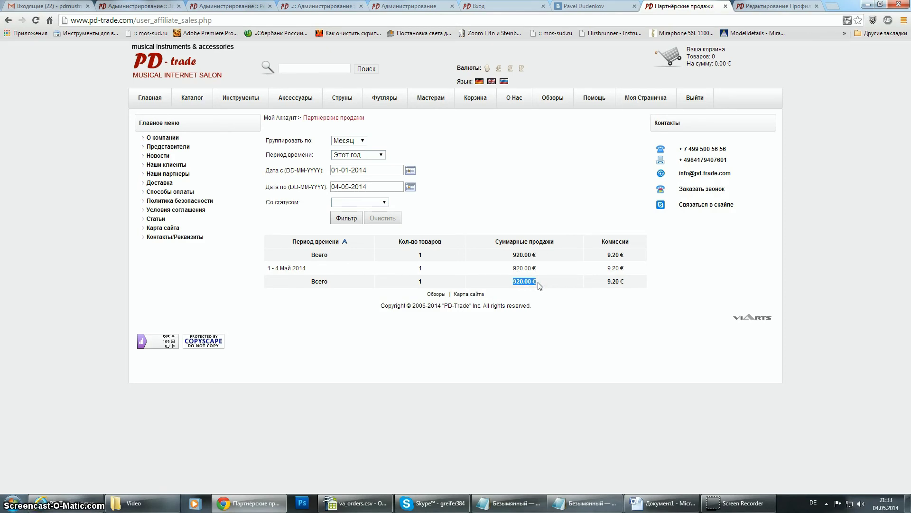
# Open the Партнёрские продажи report, go back to the home page, and reach the support request centre.
pyautogui.click(735, 507)
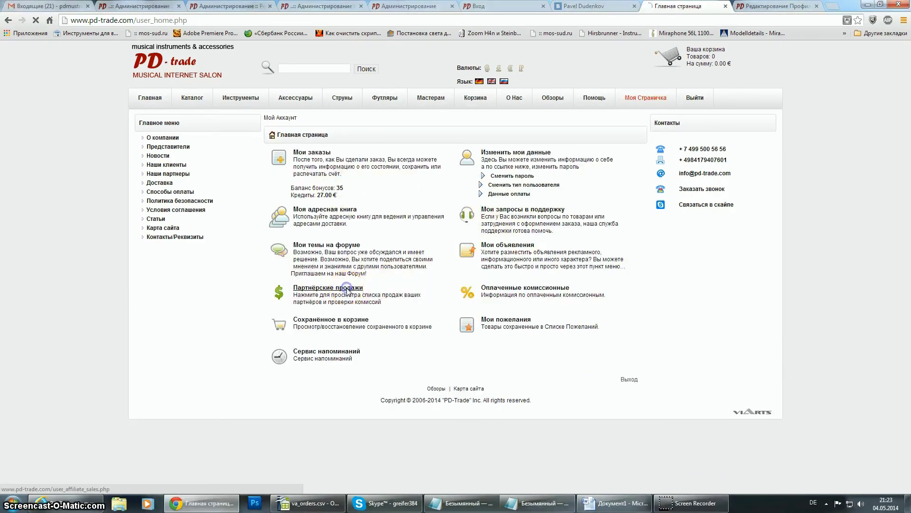
pyautogui.click(346, 290)
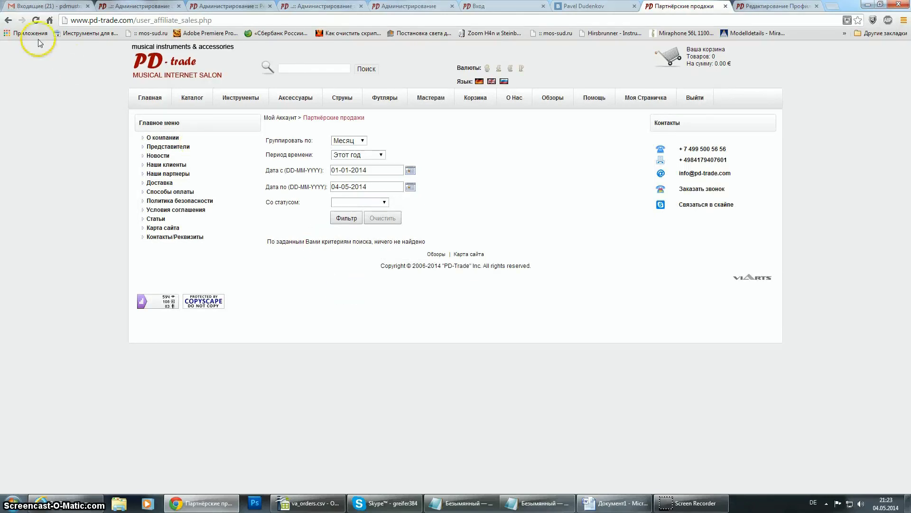
pyautogui.click(8, 21)
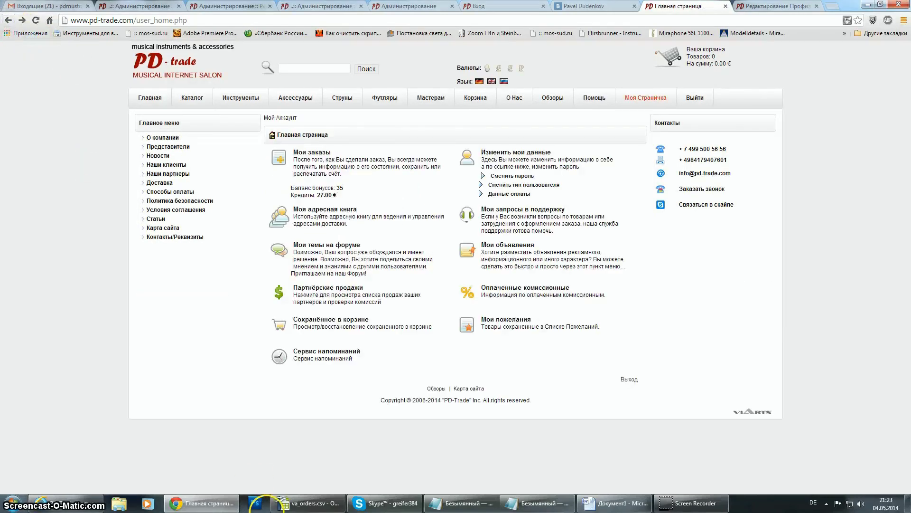
pyautogui.click(74, 505)
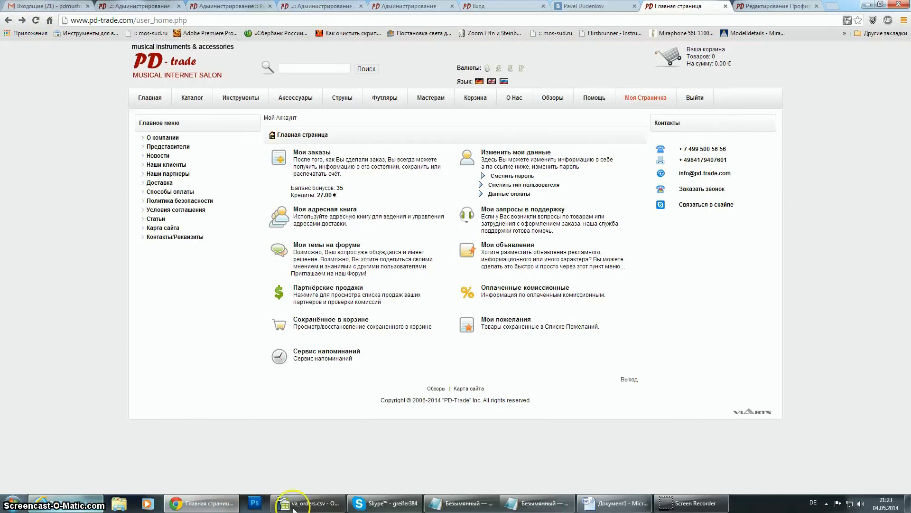
pyautogui.click(674, 506)
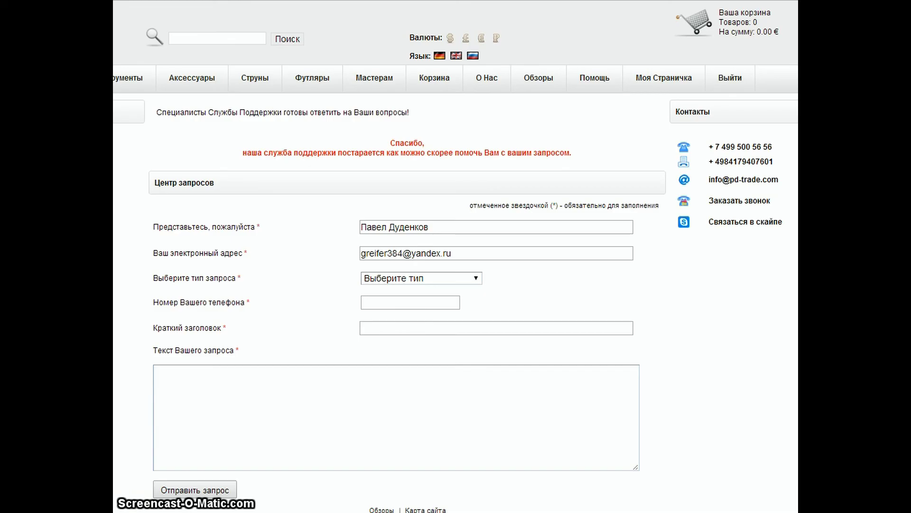